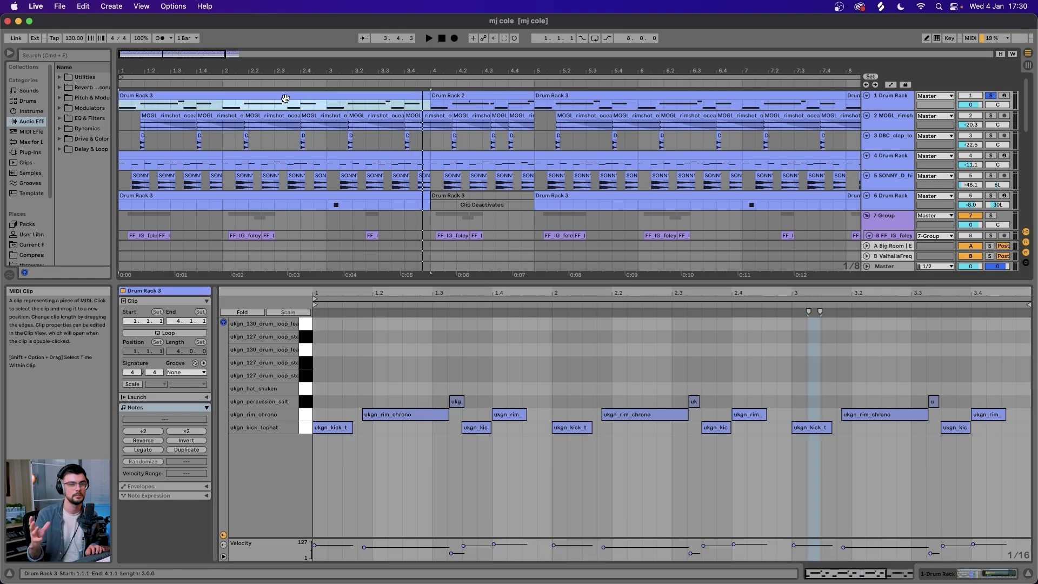
# - Play the Drum Rack 2 clip at bar 4 of the first track and select it with the preceding clip to compare their notes
pyautogui.click(453, 96)
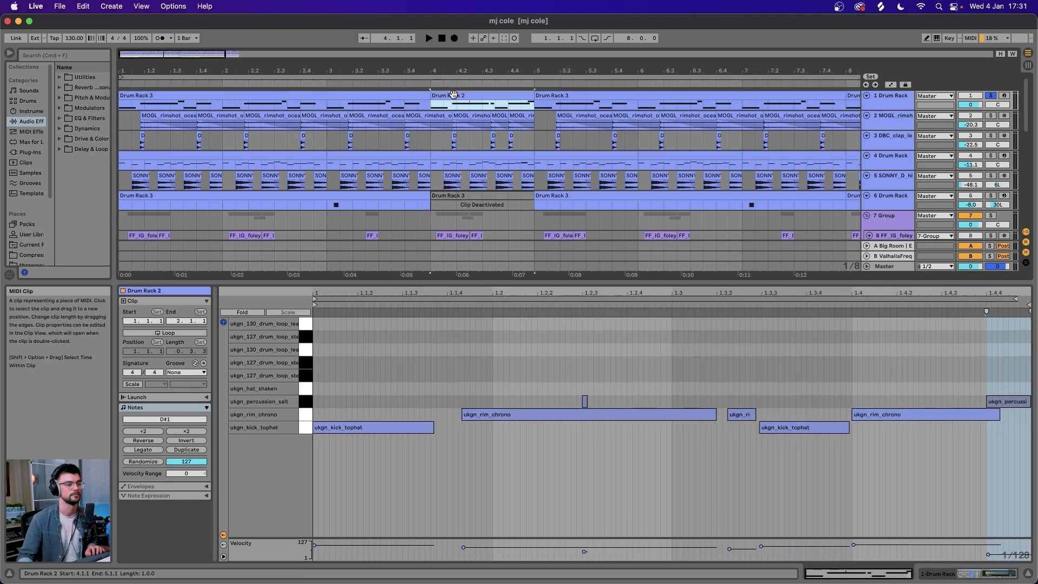
pyautogui.press('space')
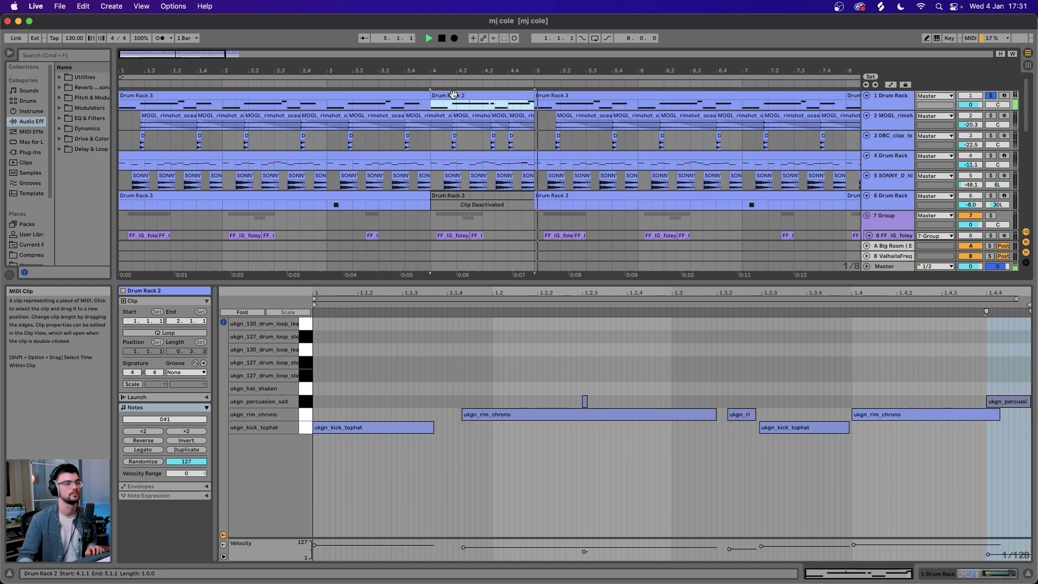
pyautogui.keyDown('shift'); pyautogui.click(404, 97); pyautogui.keyUp('shift')
pyautogui.moveTo(900, 391); pyautogui.dragTo(1032, 399)
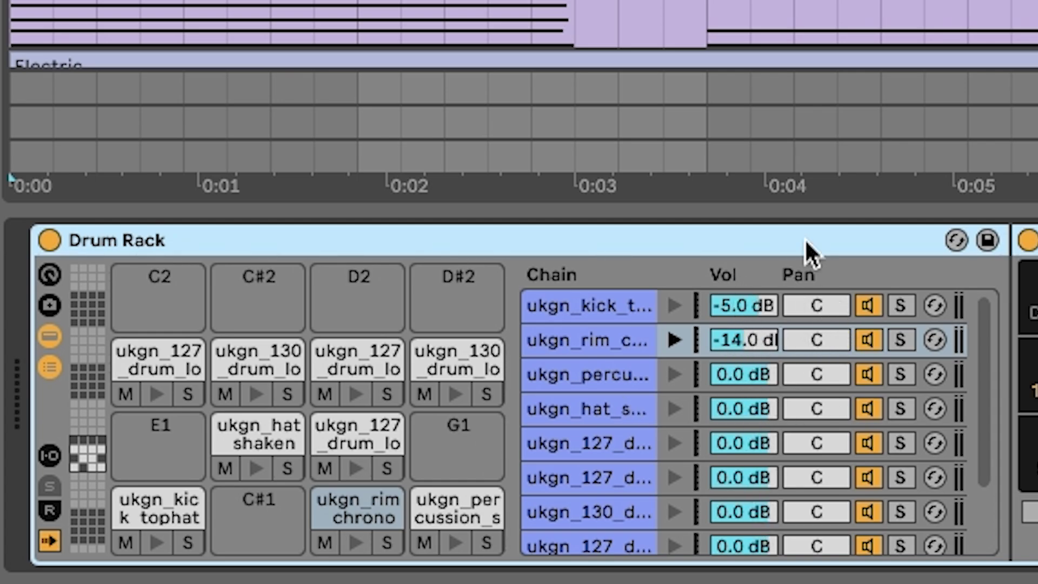
# - Show the first track's Drum Rack chain list and extract the ukgn_kick_tophat chain to its own track
pyautogui.click(50, 368)
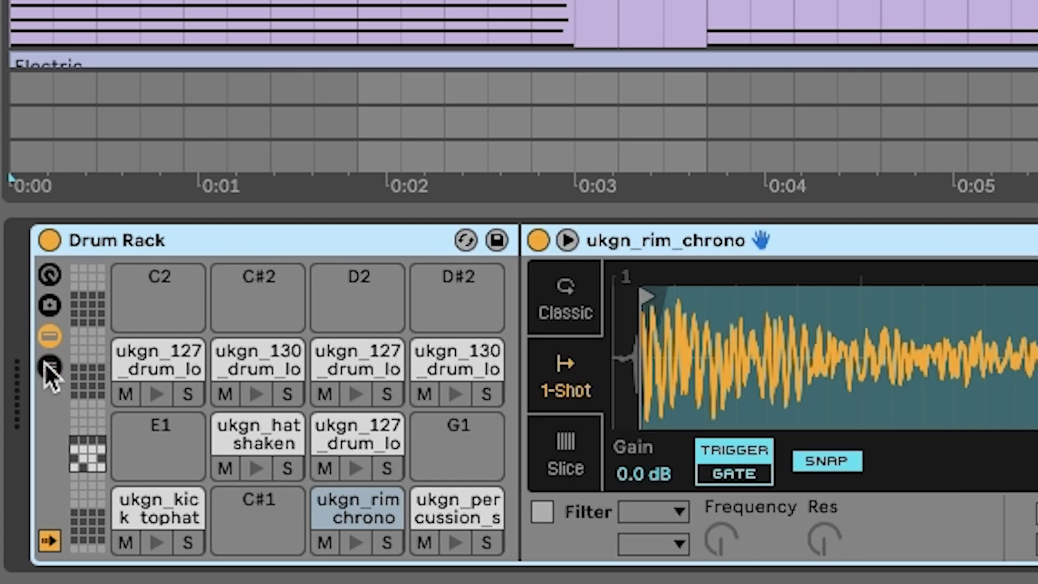
pyautogui.click(50, 368)
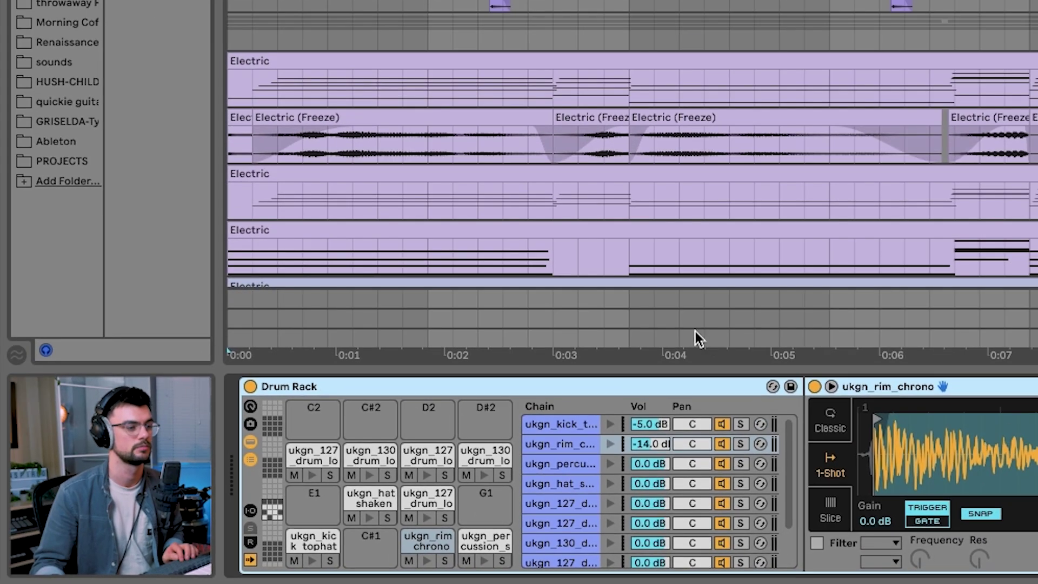
pyautogui.click(552, 409)
pyautogui.rightClick(552, 408)
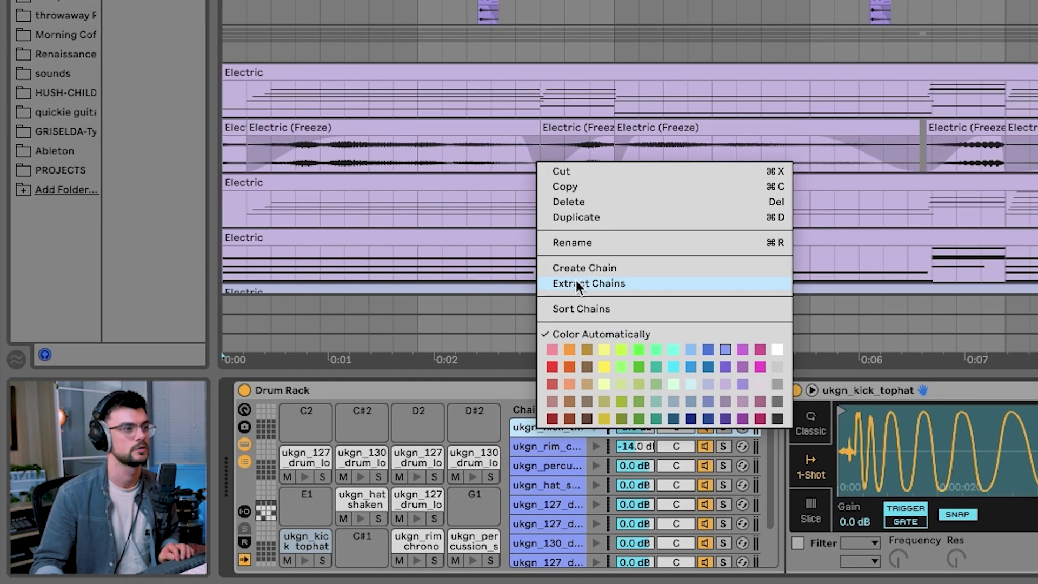
pyautogui.click(581, 277)
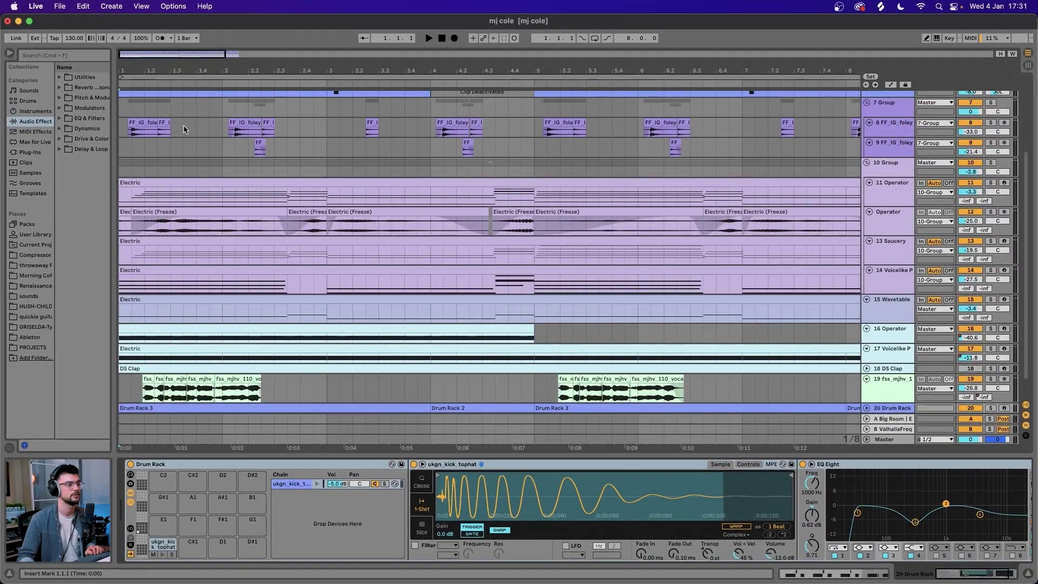
# - Move the extracted kick Drum Rack track from the end of the arrangement to directly below the first Drum Rack track
pyautogui.scroll(5, 184, 125)
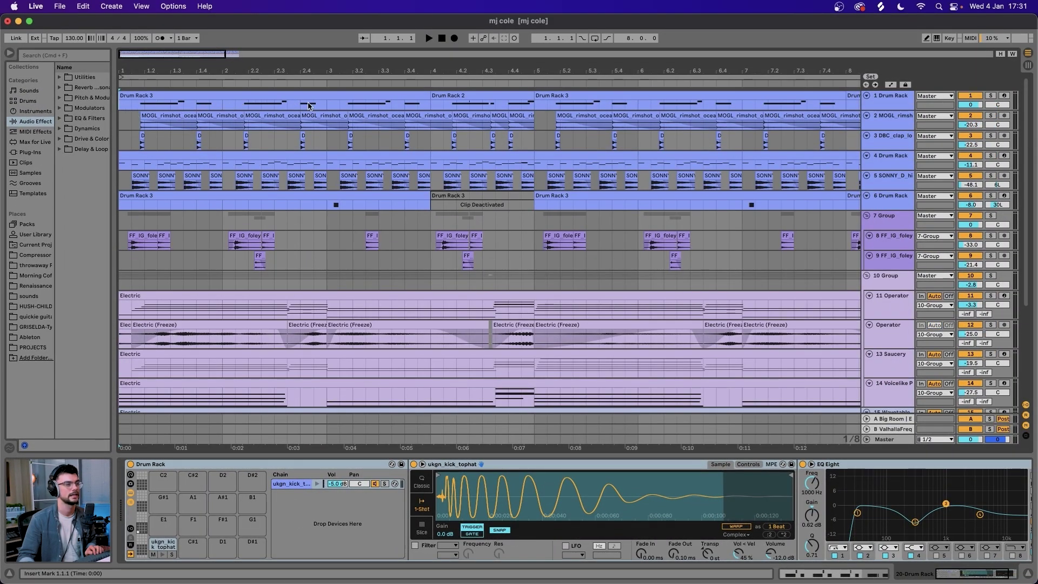
pyautogui.scroll(-5, 776, 219)
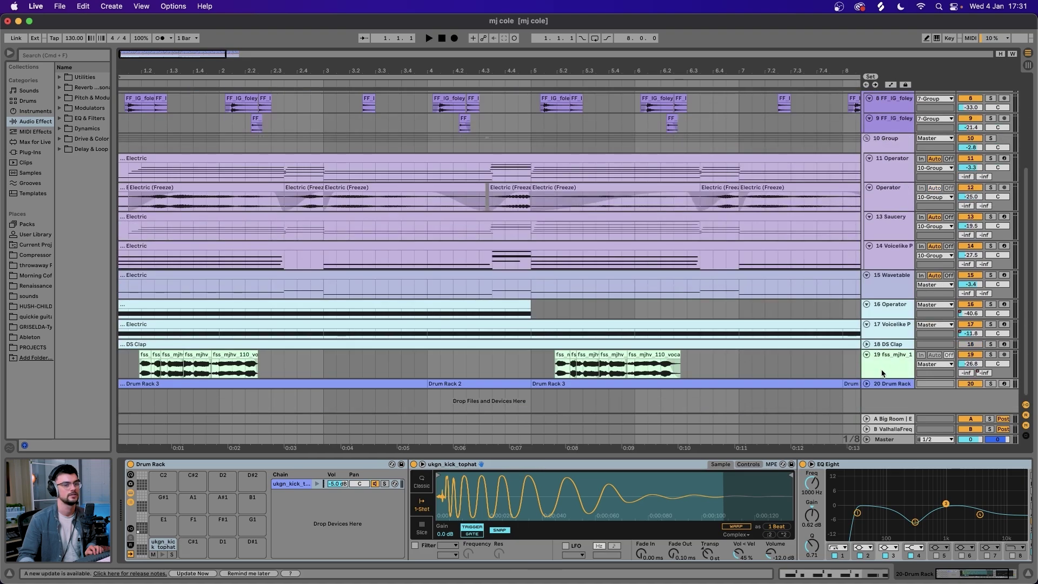
pyautogui.scroll(5, 892, 87)
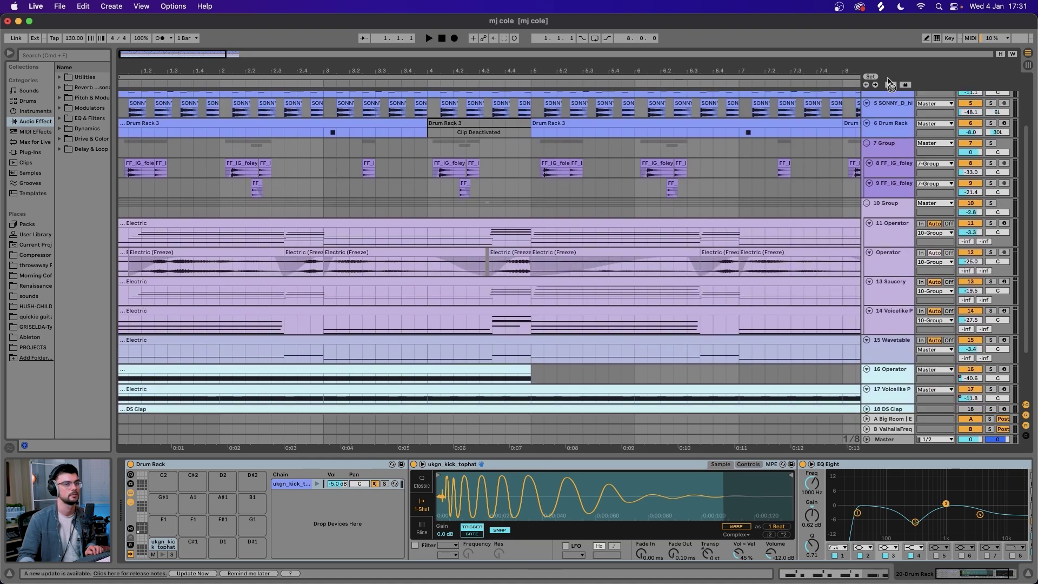
pyautogui.moveTo(888, 80); pyautogui.dragTo(887, 108)
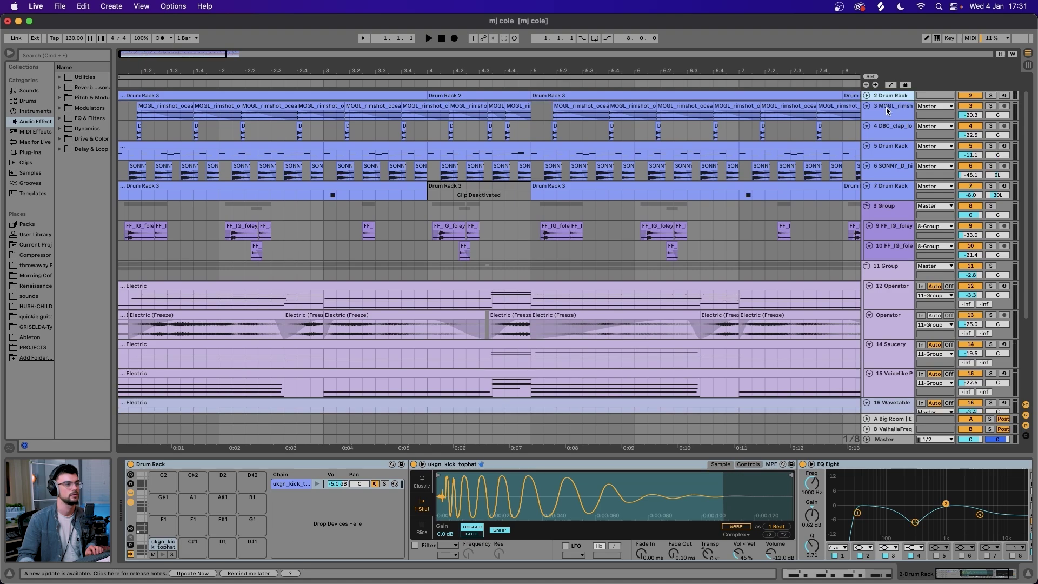
pyautogui.scroll(1, 480, 175)
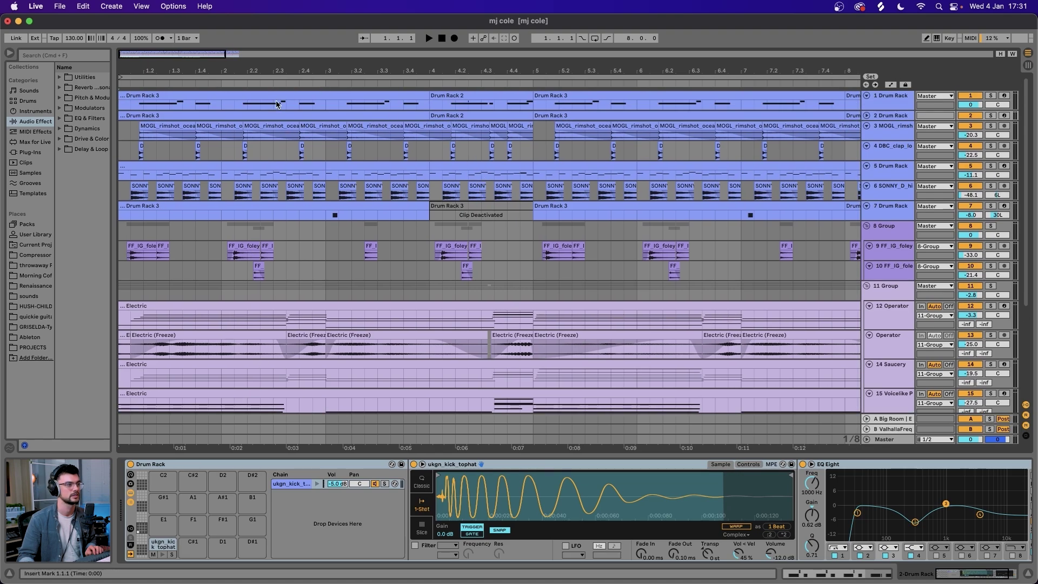
# - Extract the ukgn_percussion_salt chain from the first track's Drum Rack to its own track
pyautogui.click(292, 94)
pyautogui.rightClick(301, 496)
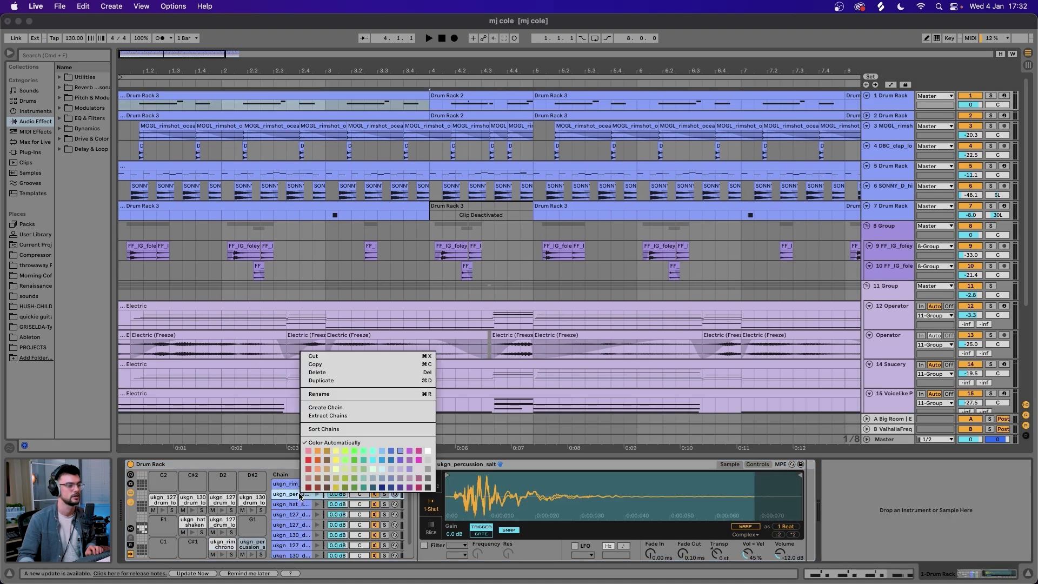
pyautogui.click(321, 416)
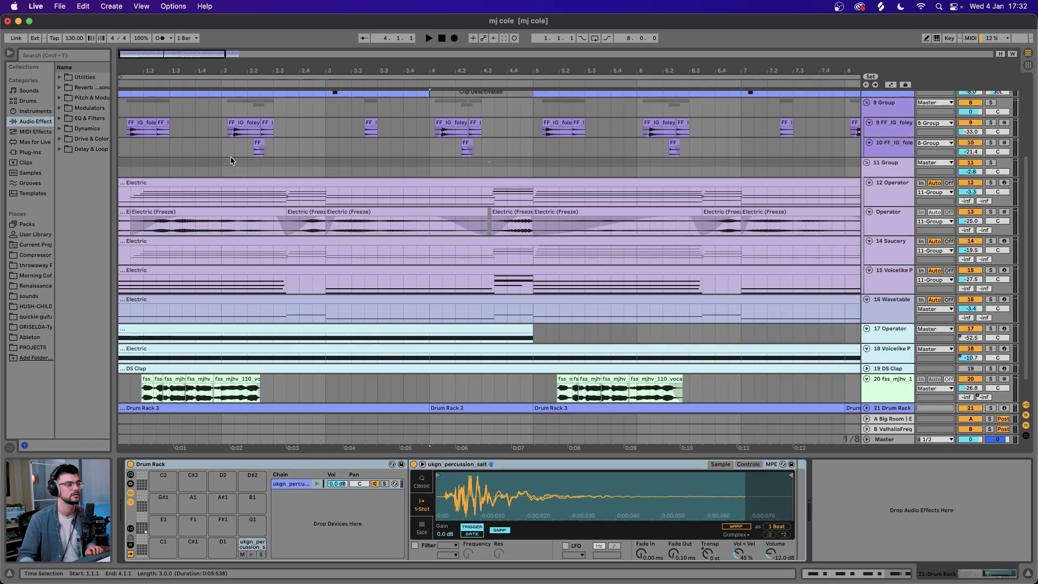
# - Unfold the extracted percussion track at the end of the arrangement to view its notes
pyautogui.scroll(5, 230, 157)
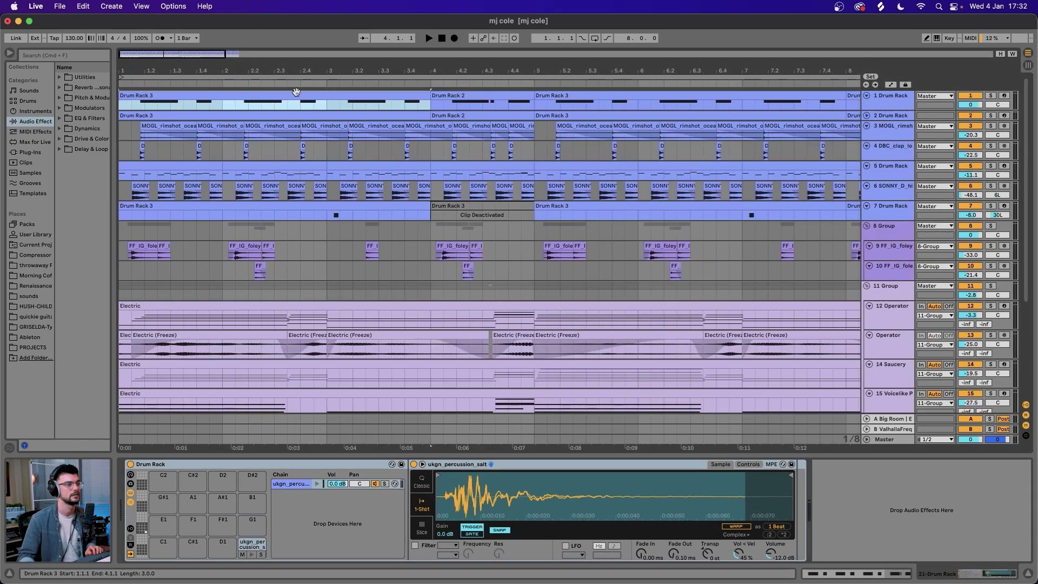
pyautogui.scroll(-5, 880, 208)
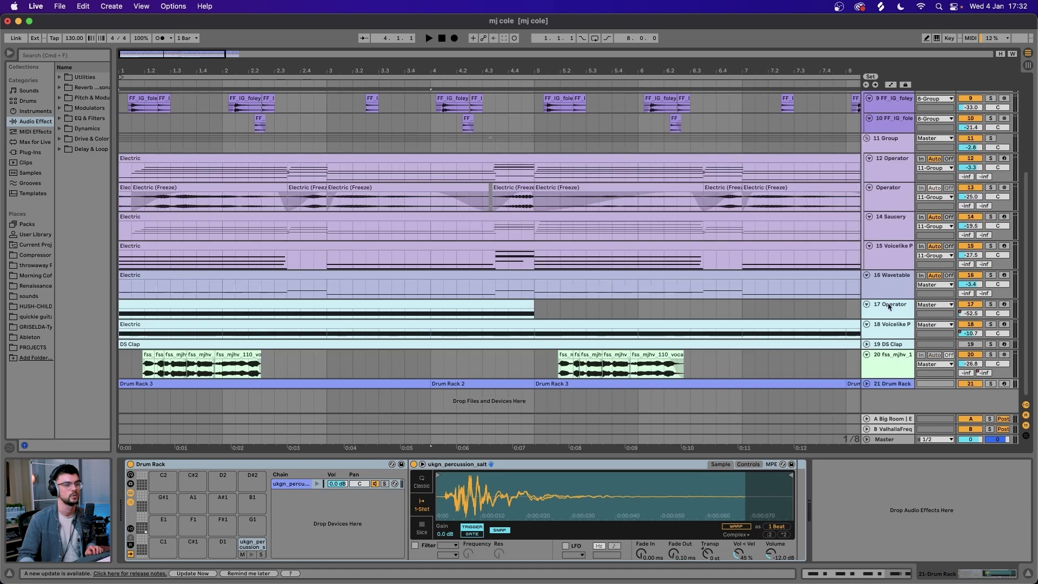
pyautogui.click(866, 384)
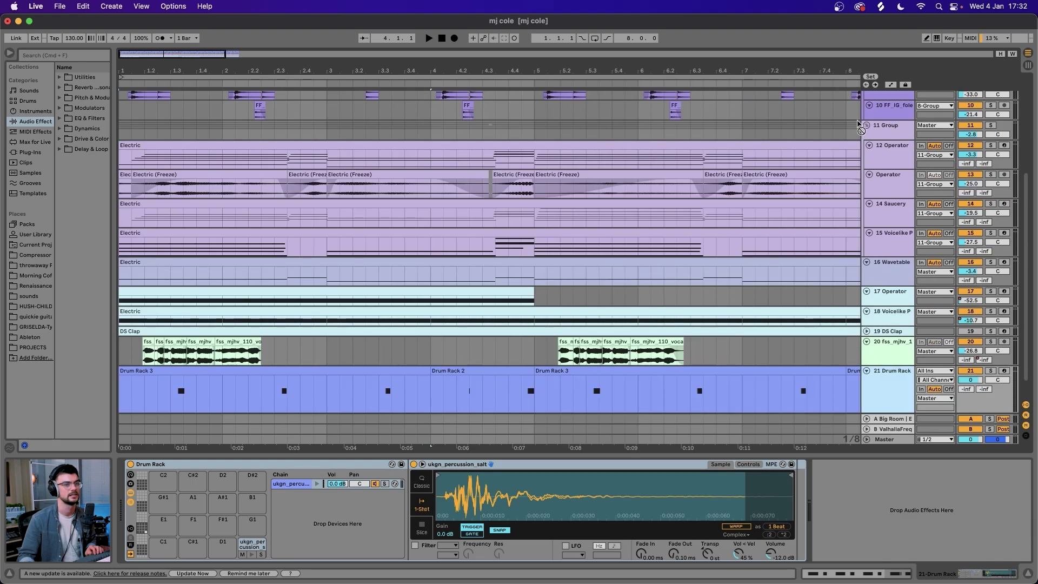
pyautogui.scroll(5, 865, 114)
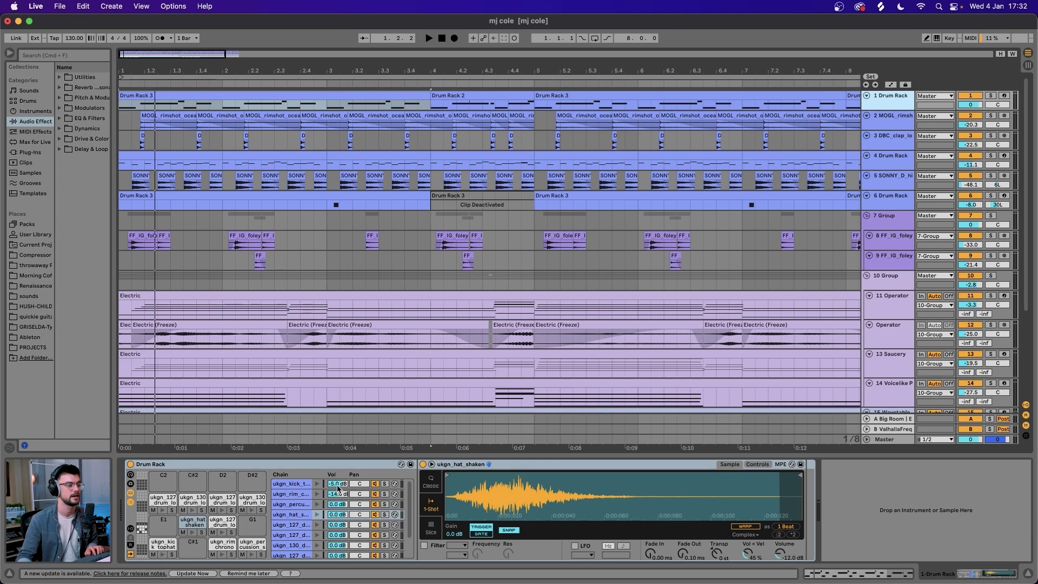
# - Solo the ukgn_kick_tophat chain and play it, comparing the kick with its EQ Eight off and on
pyautogui.click(160, 543)
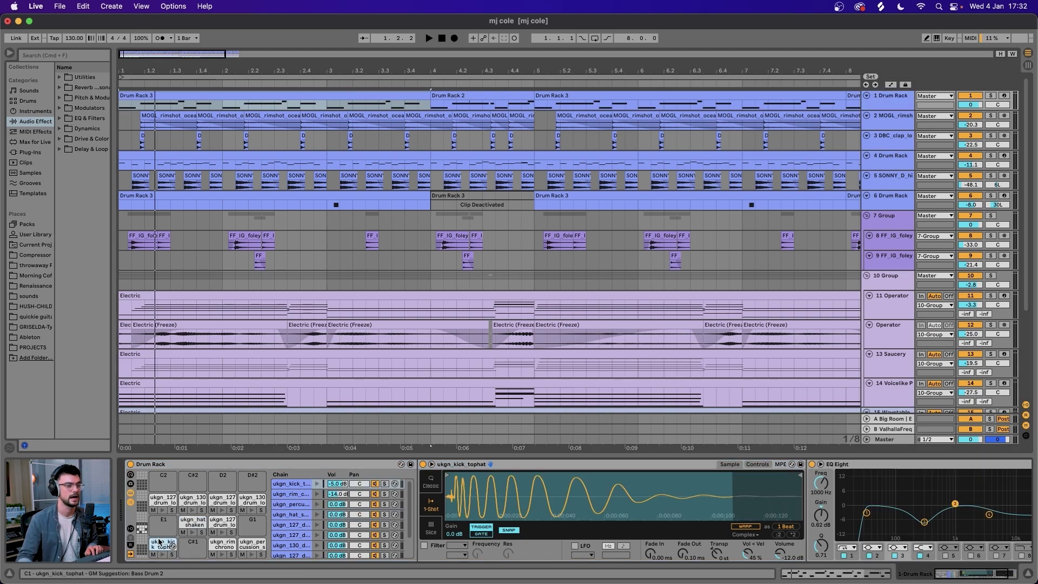
pyautogui.hscroll(4, 495, 488)
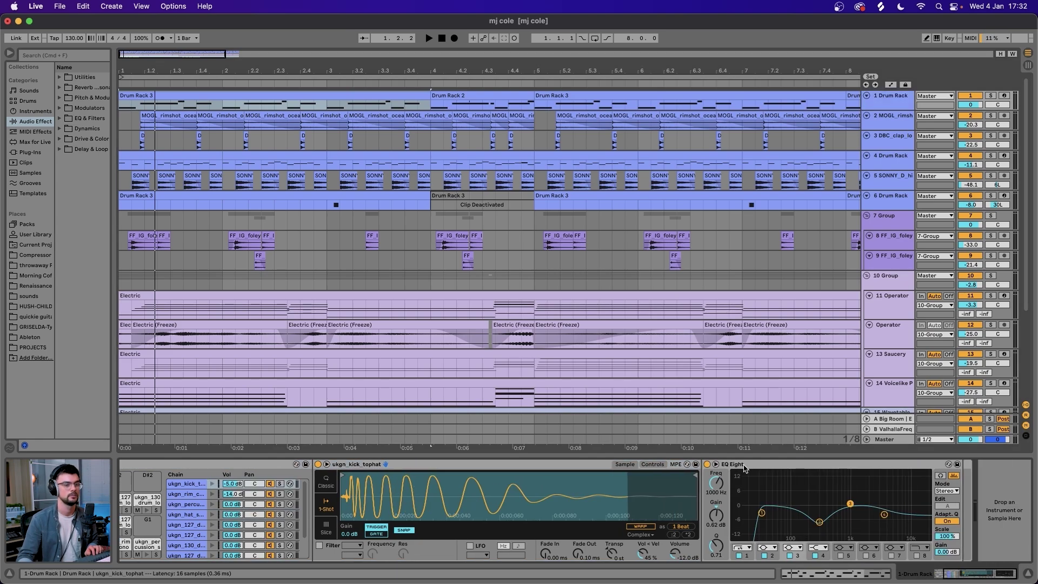
pyautogui.click(280, 484)
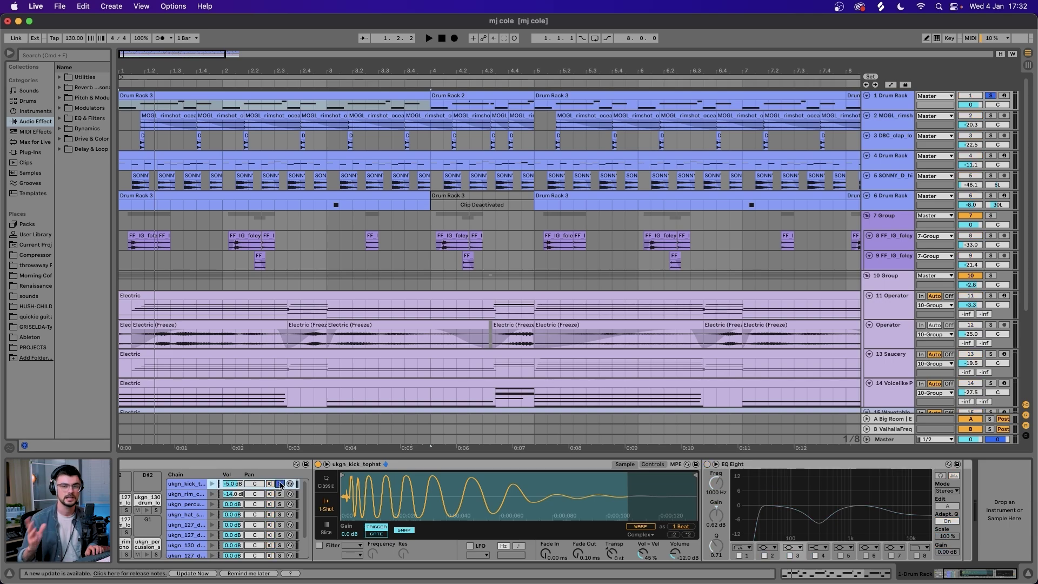
pyautogui.press('space')
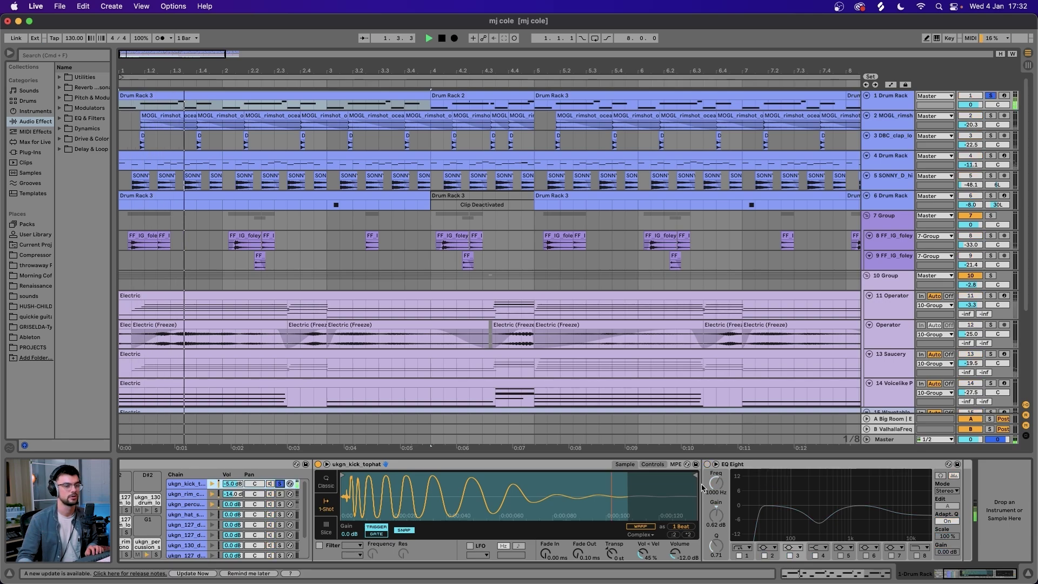
pyautogui.click(708, 465)
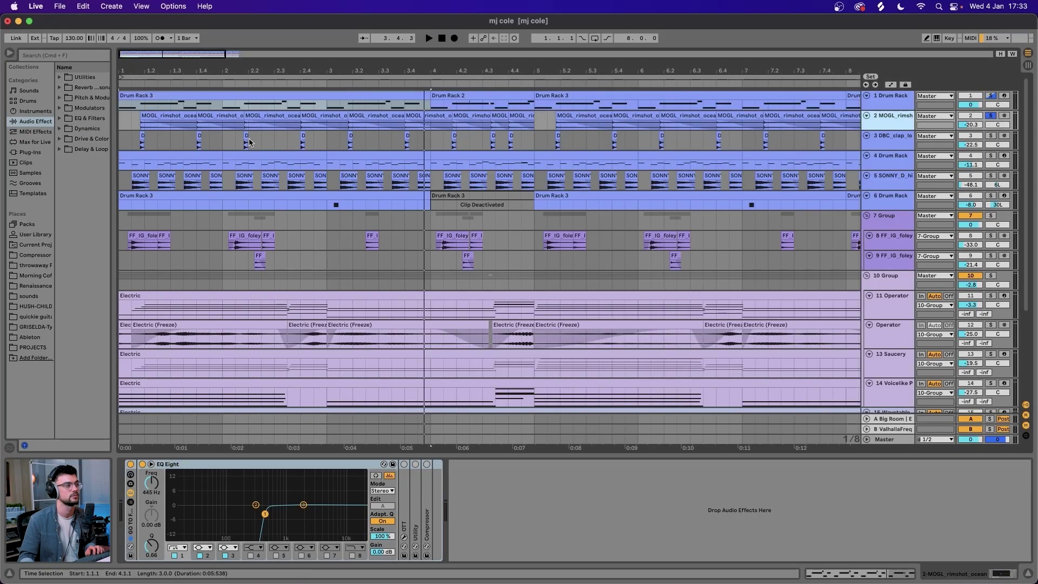
# - Play the rimshot track from bar 1 and inspect its clip's transient envelope and its reverb send
pyautogui.click(119, 115)
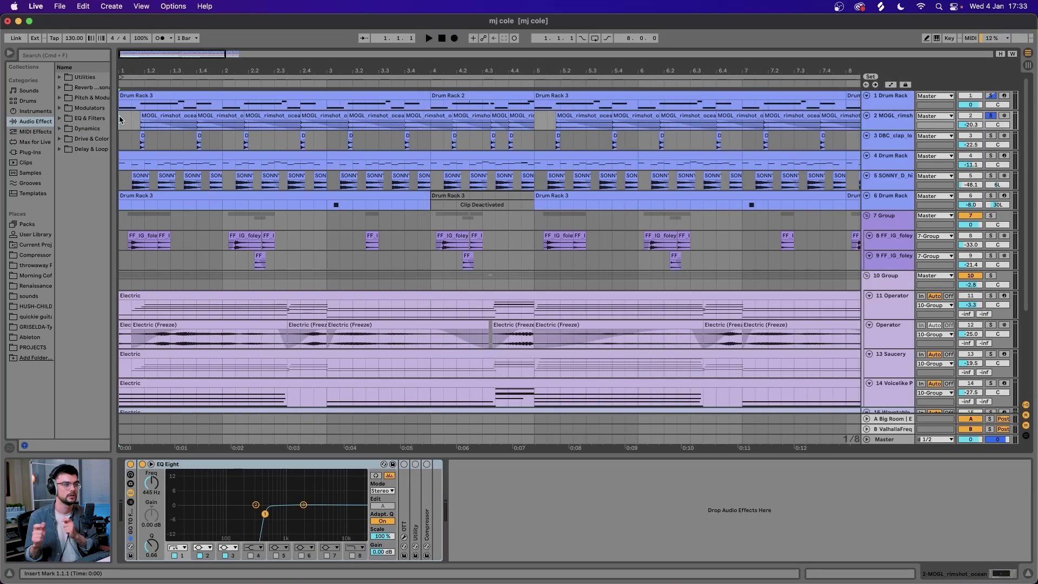
pyautogui.press('space')
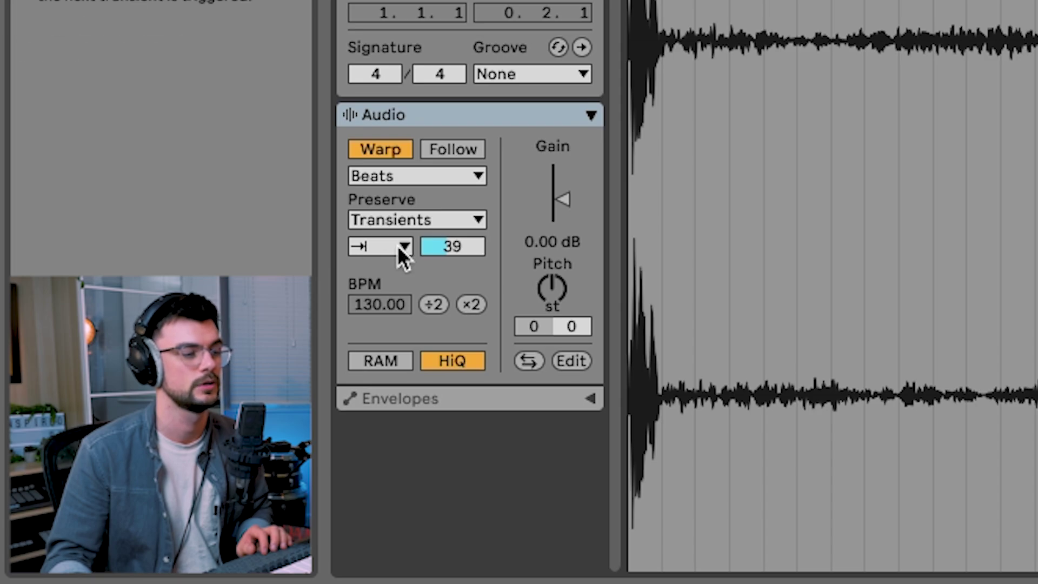
pyautogui.moveTo(464, 236); pyautogui.dragTo(463, 242)
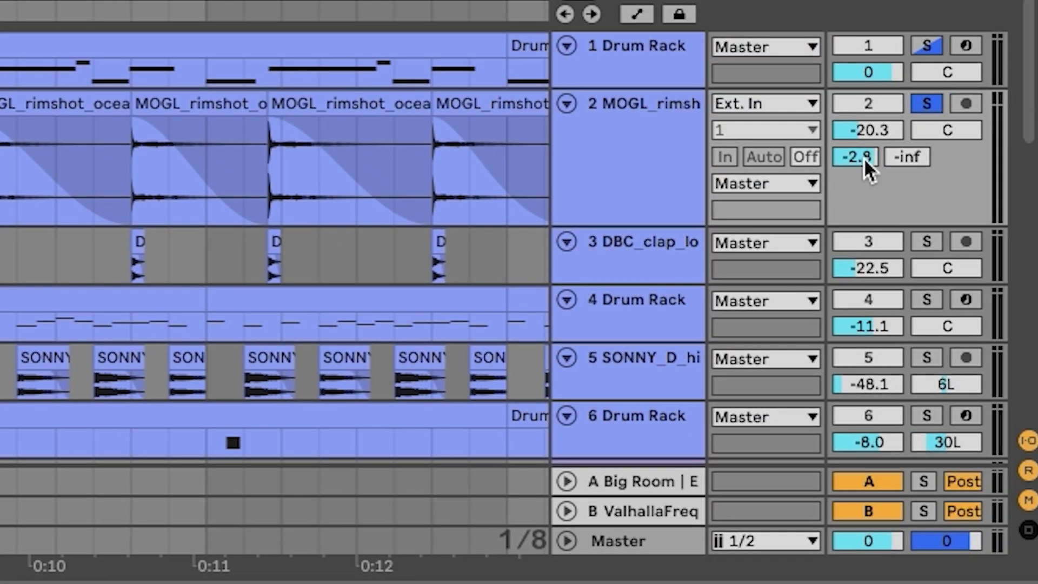
pyautogui.click(864, 157)
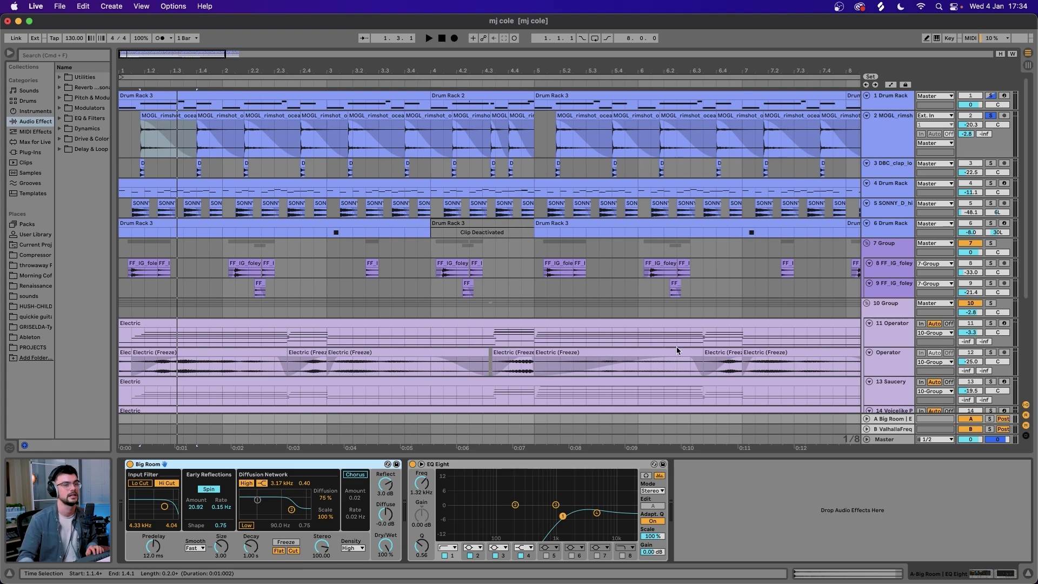
pyautogui.click(962, 146)
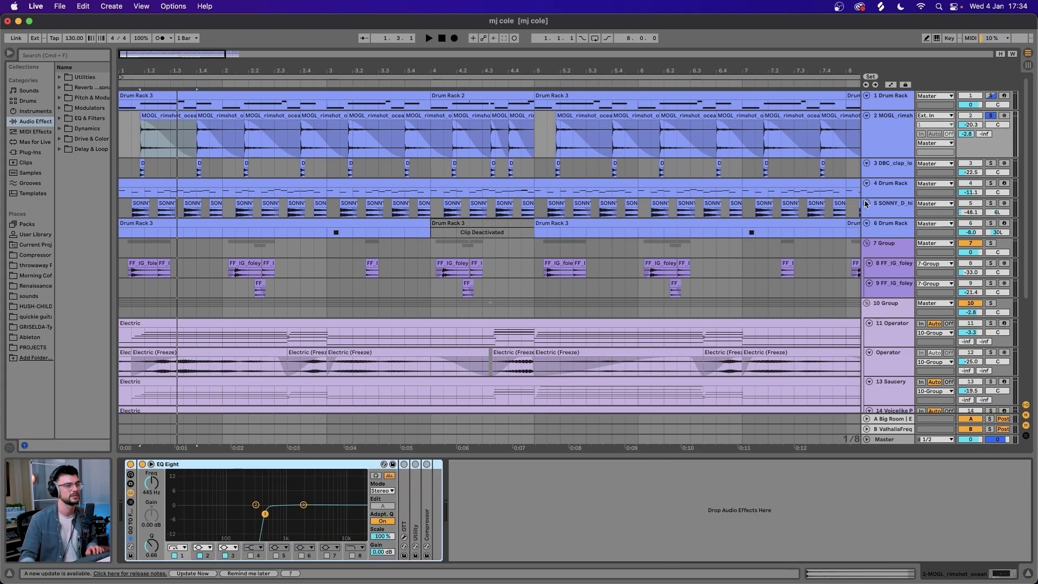
# - Solo the clap track alongside the kick and rimshot tracks, enlarge it to show its sends, and play all three from bar 1
pyautogui.click(903, 165)
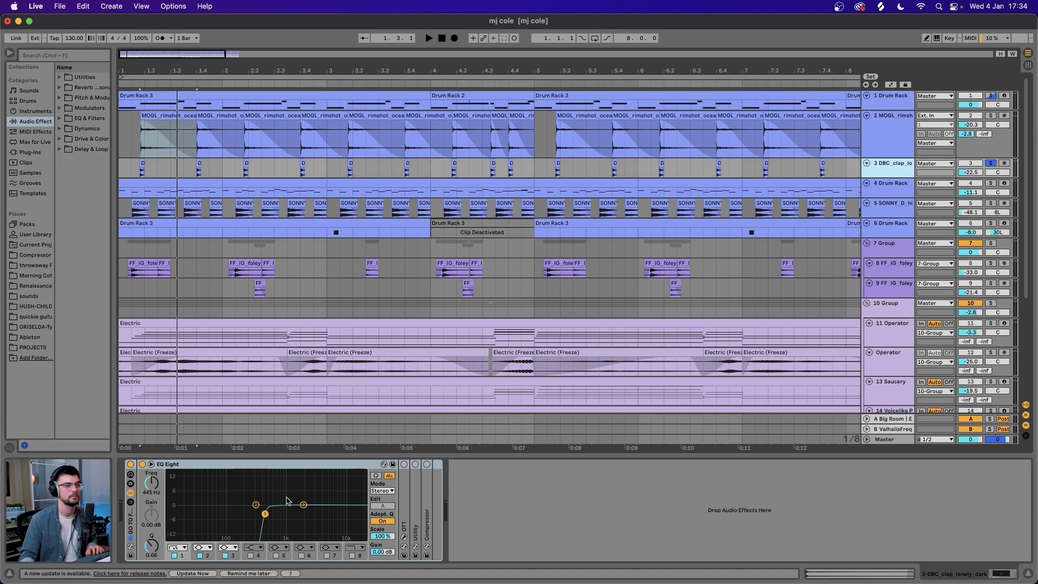
pyautogui.moveTo(875, 177); pyautogui.dragTo(876, 196)
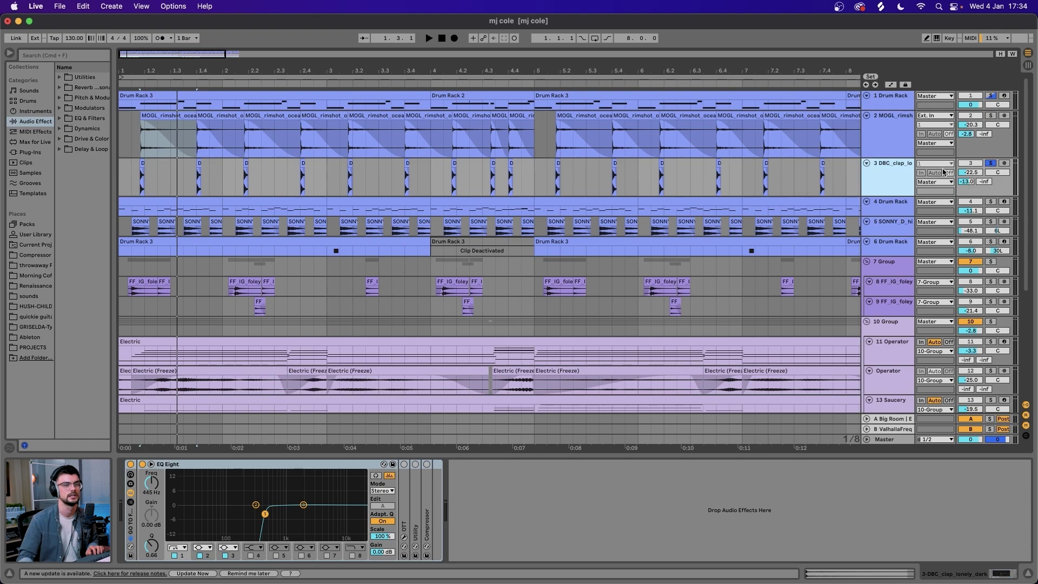
pyautogui.click(891, 97)
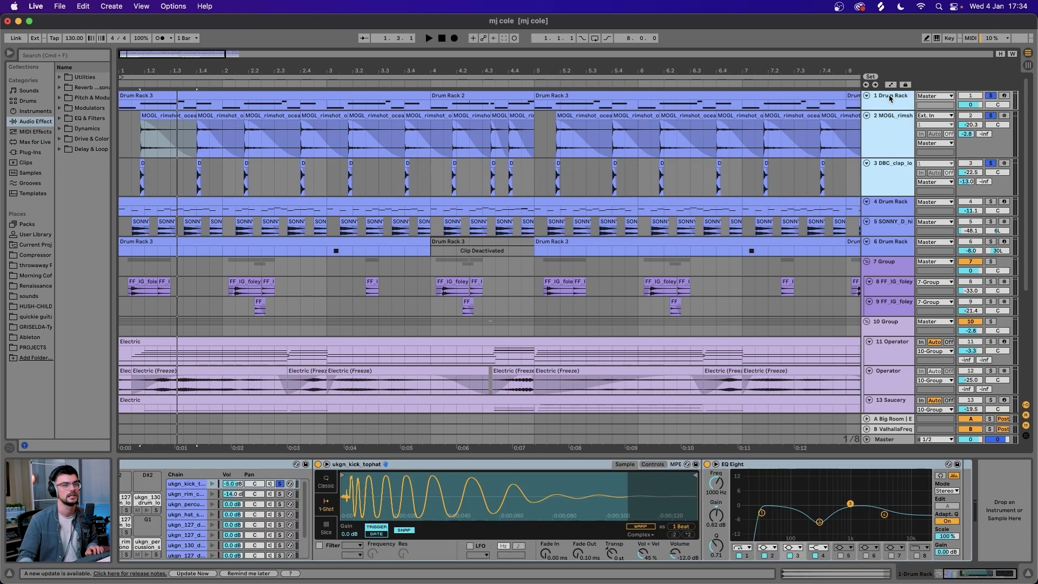
pyautogui.click(121, 108)
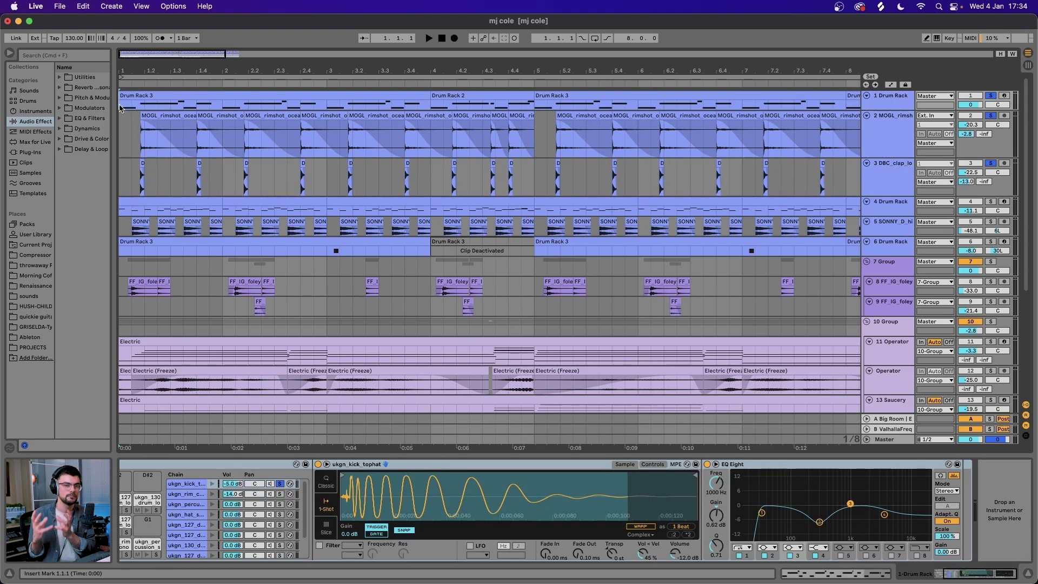
pyautogui.press('space')
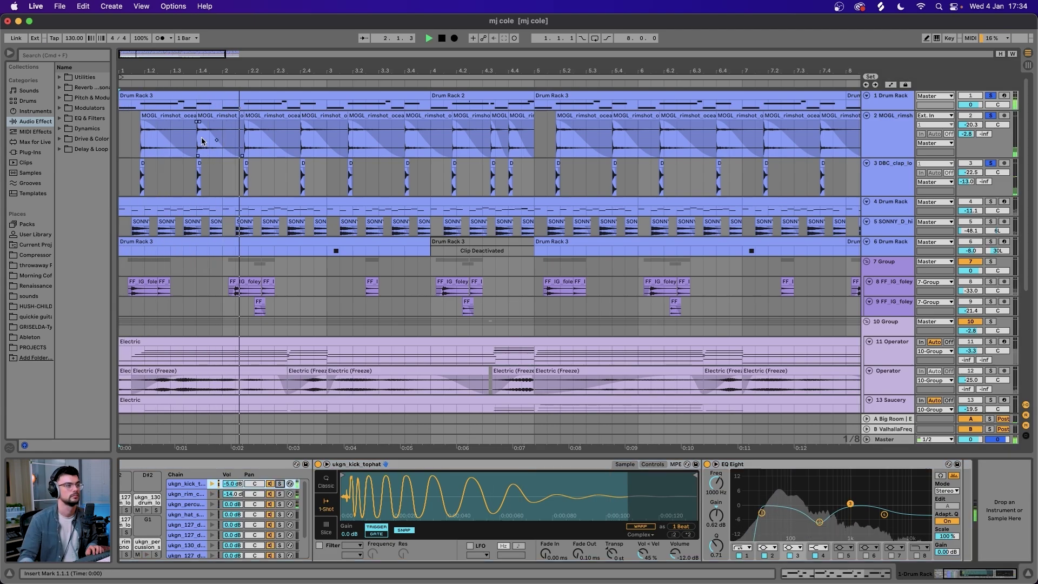
# - Solo the hi-hat Drum Rack track and examine the loop samples on its pads and the effects that follow
pyautogui.click(878, 149)
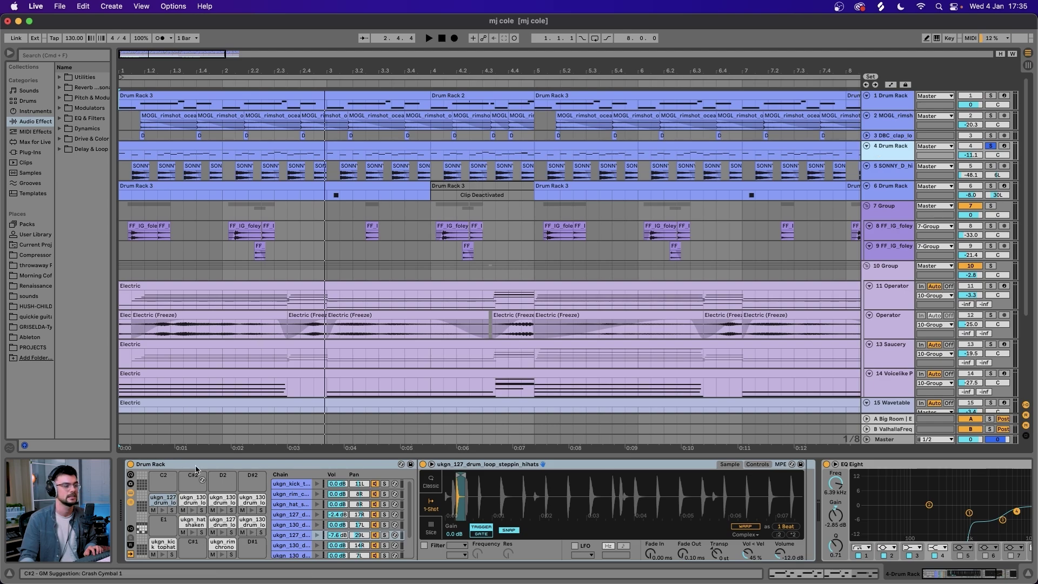
pyautogui.click(252, 502)
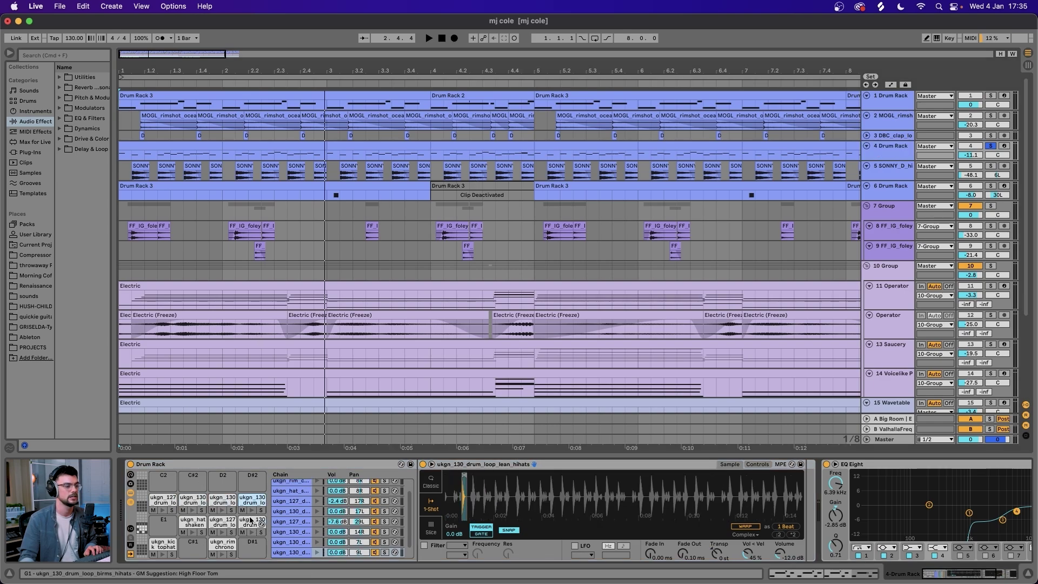
pyautogui.click(252, 523)
pyautogui.click(192, 523)
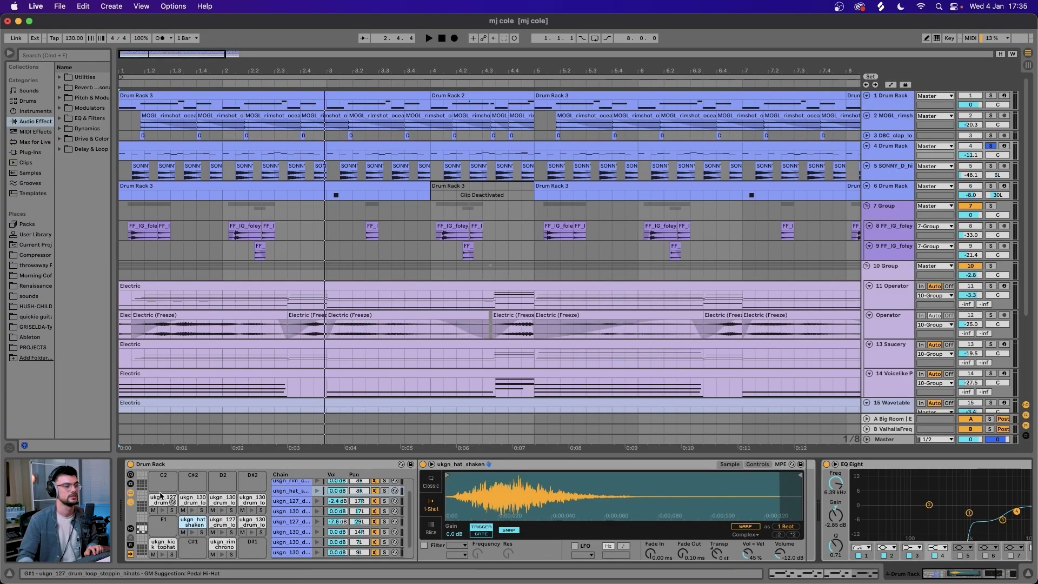
pyautogui.click(195, 500)
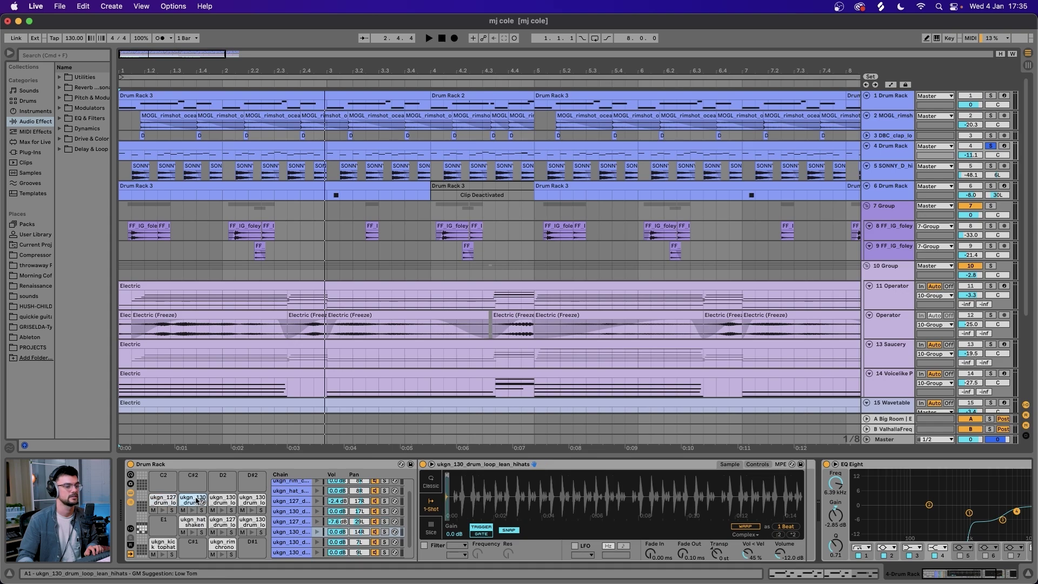
pyautogui.hscroll(5, 731, 509)
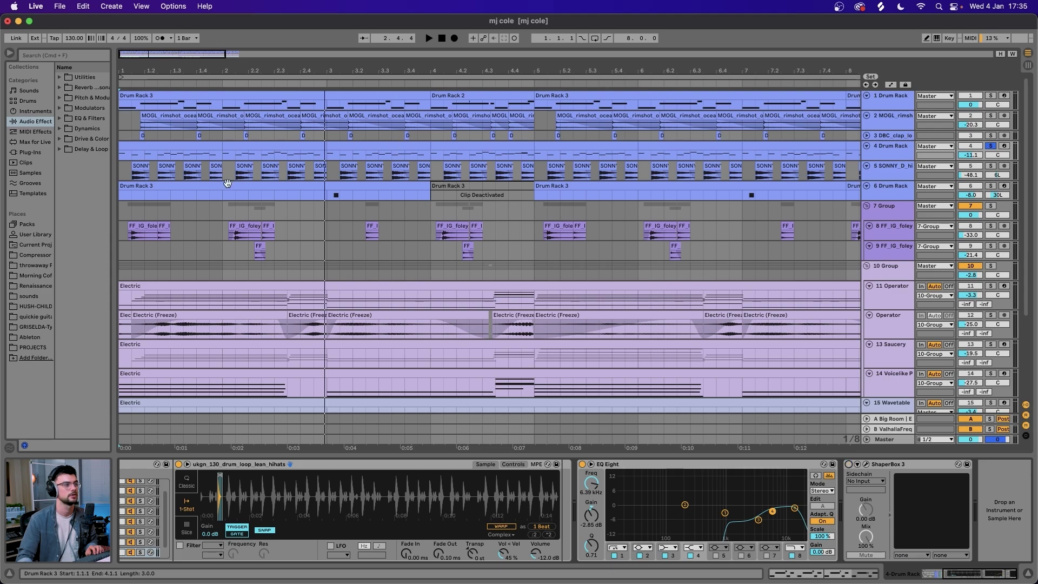
# - Open the first one-bar hi-hat clip of track 4 to show its notes and play it from bar 1
pyautogui.click(151, 145)
pyautogui.doubleClick(151, 145)
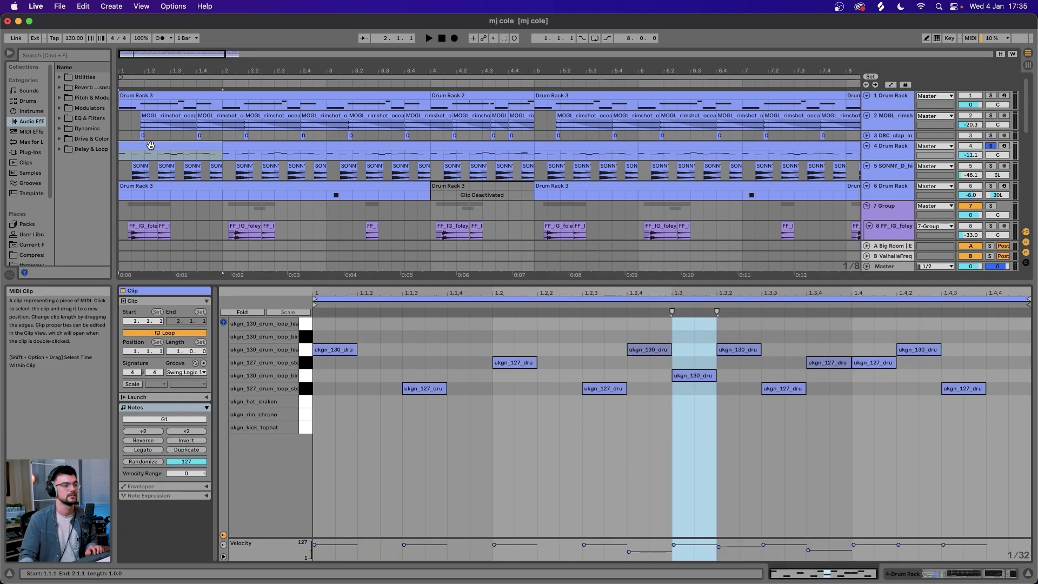
pyautogui.press('space')
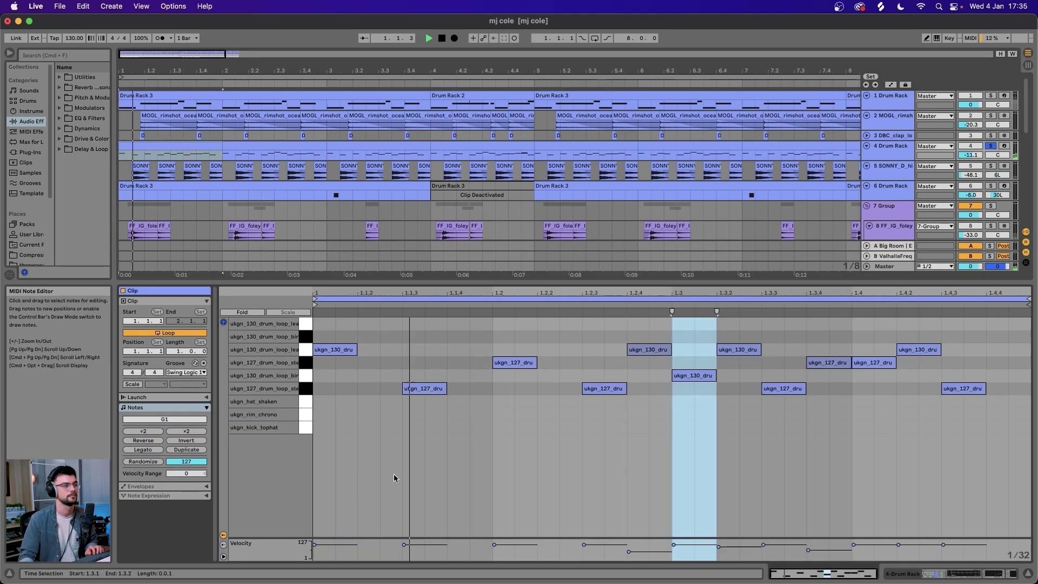
# - Compare the notes of the four one-bar hi-hat clips, highlighting the two differing notes in the second clip
pyautogui.click(246, 146)
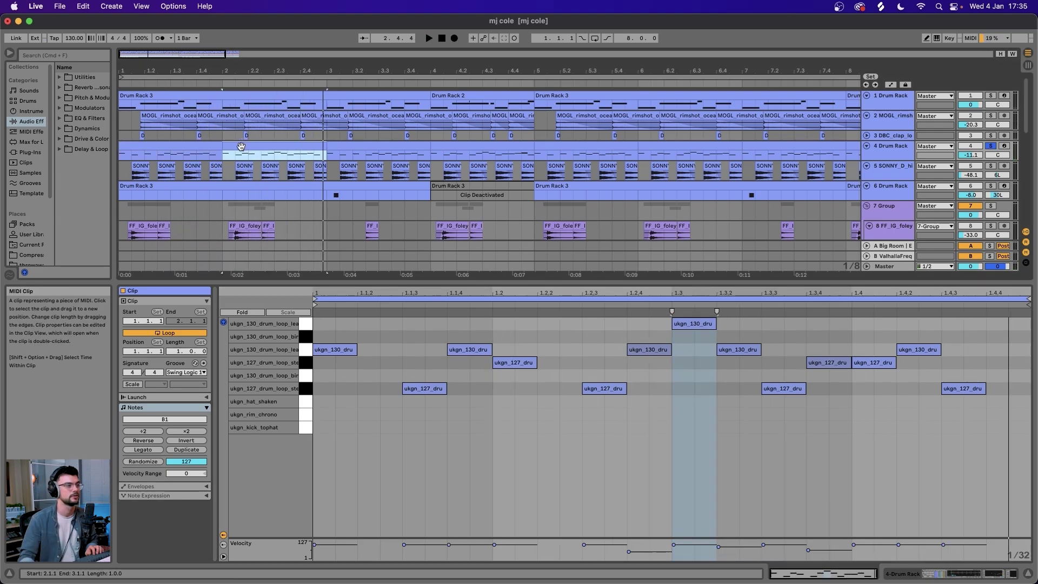
pyautogui.click(169, 144)
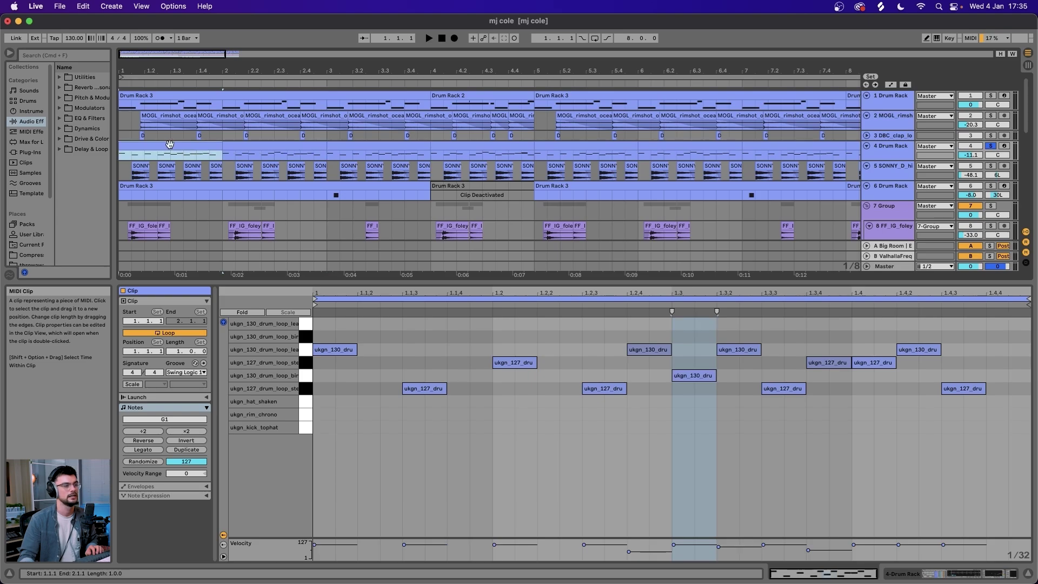
pyautogui.click(252, 145)
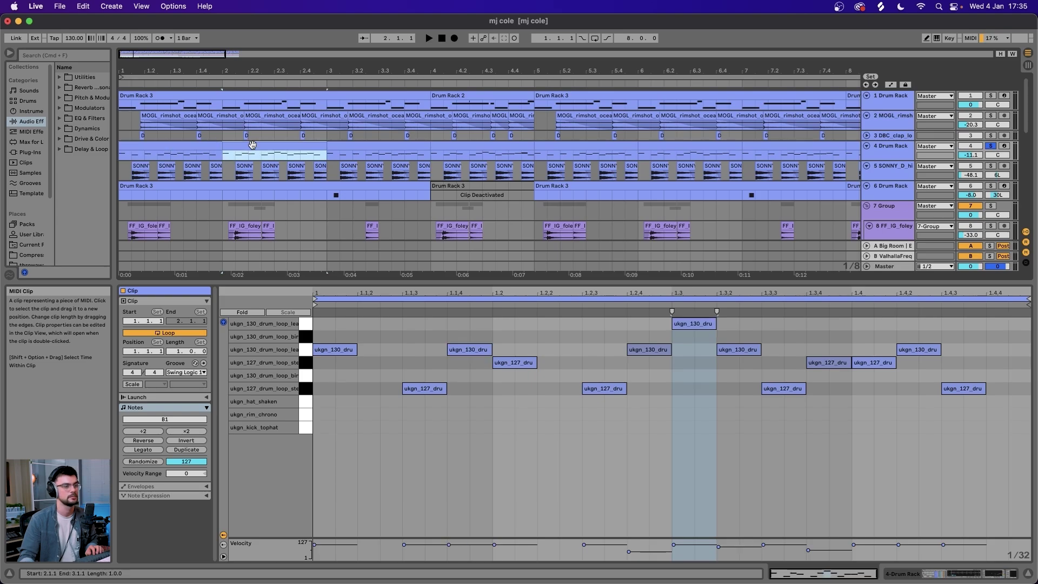
pyautogui.click(469, 350)
pyautogui.keyDown('shift'); pyautogui.click(693, 323); pyautogui.keyUp('shift')
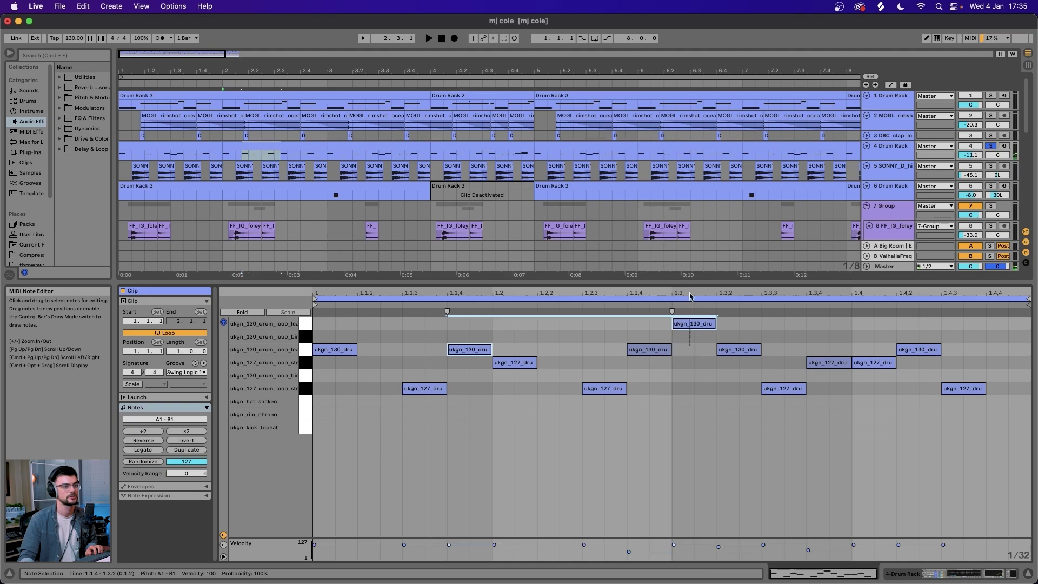
pyautogui.click(363, 144)
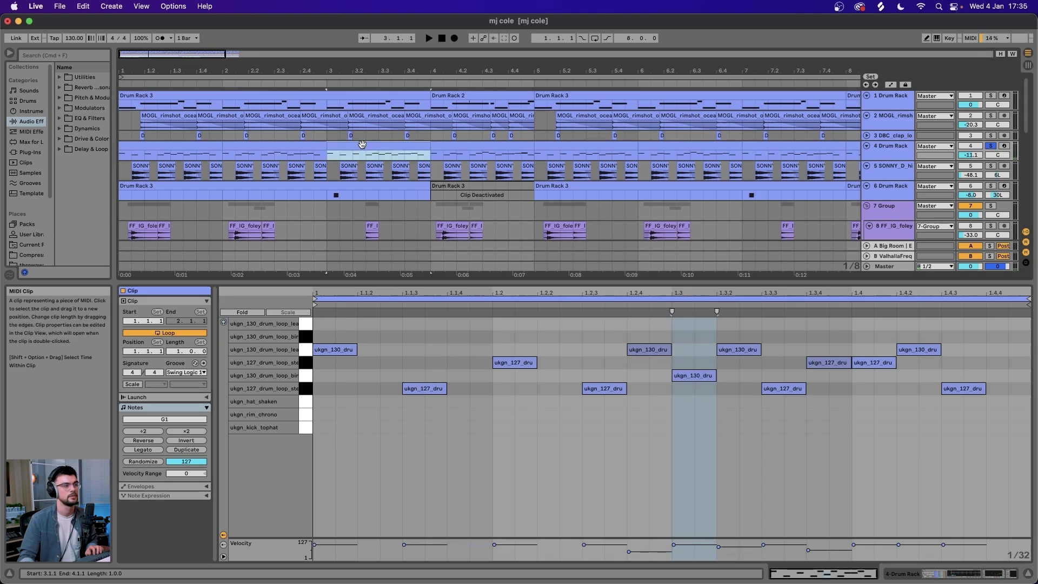
pyautogui.click(452, 146)
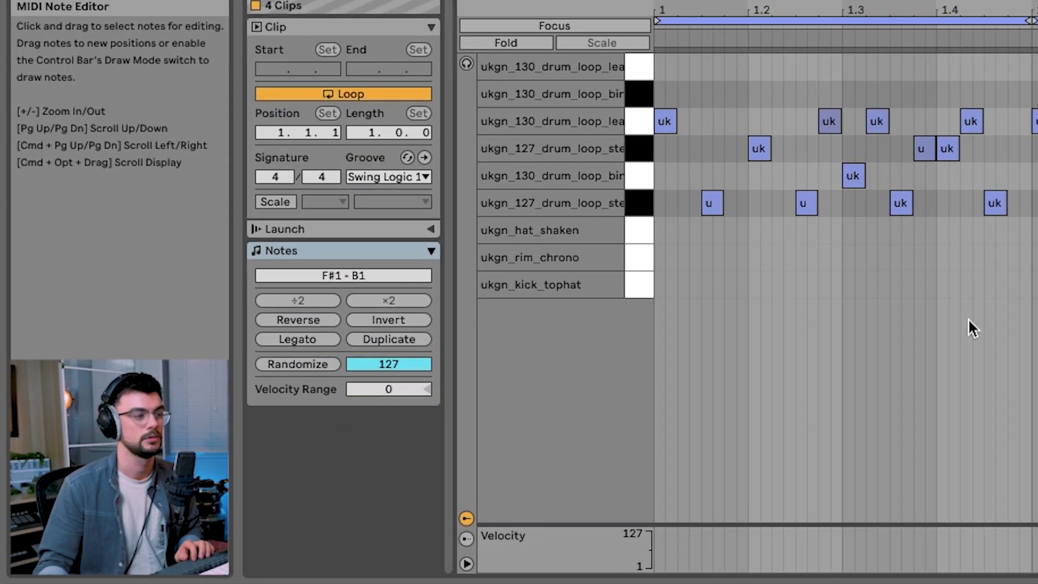
# - Inspect the four hi-hat clips' groove setting, list the Grooves library, and examine the neighbouring G#1 notes around beat 1.4
pyautogui.click(391, 178)
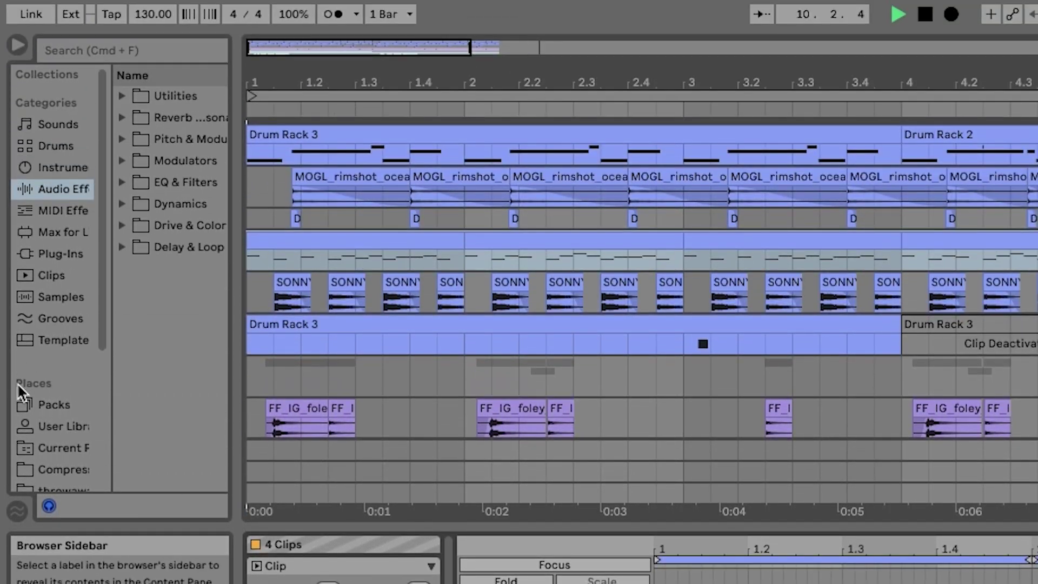
pyautogui.click(54, 324)
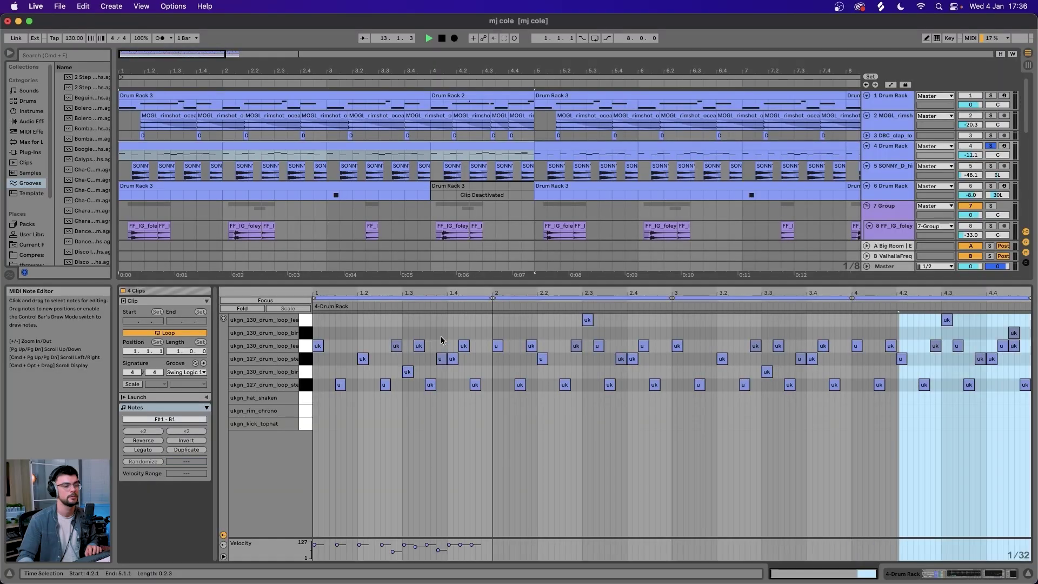
pyautogui.click(440, 359)
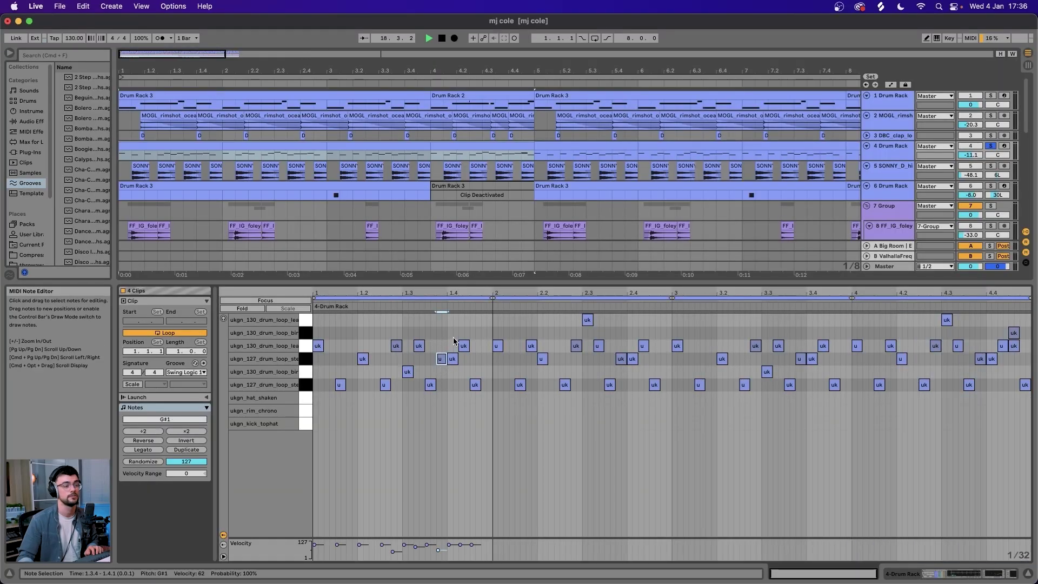
pyautogui.click(453, 359)
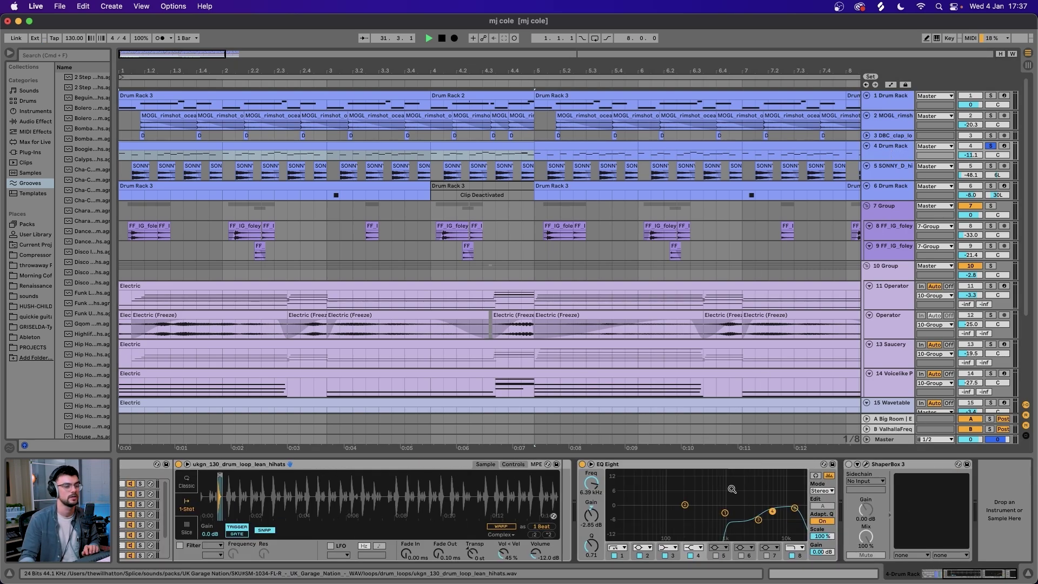
# - Open the ShaperBox 3 plug-in on the hi-hat track and examine its Noise and Filter shapers
pyautogui.hscroll(5, 741, 490)
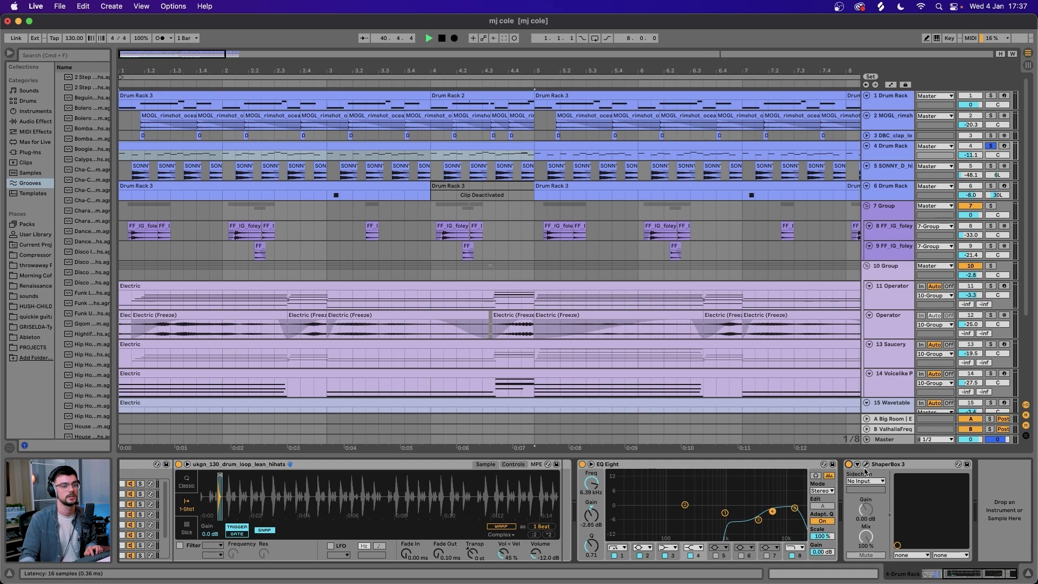
pyautogui.click(867, 465)
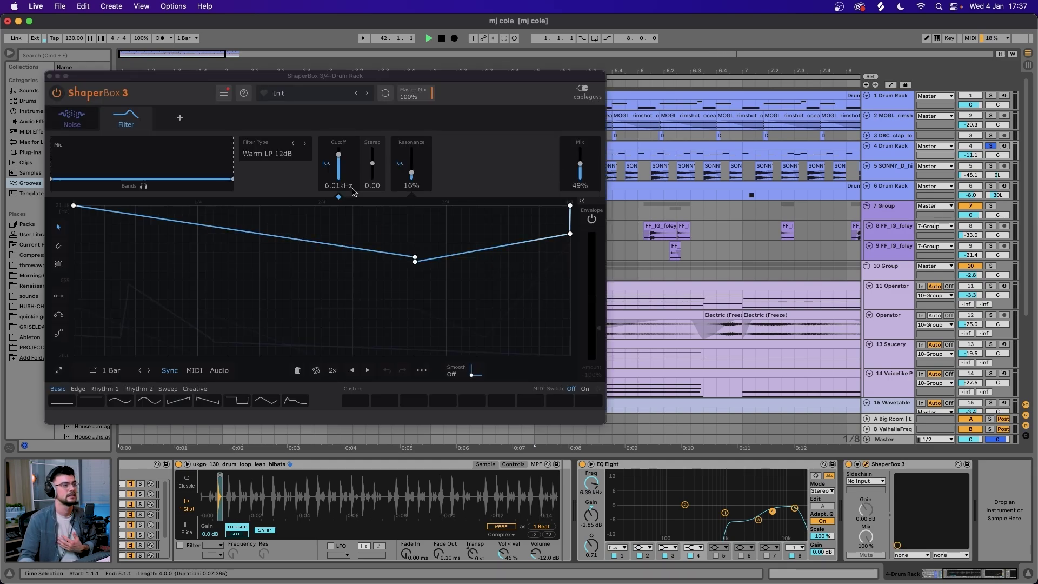
pyautogui.click(69, 127)
pyautogui.click(124, 125)
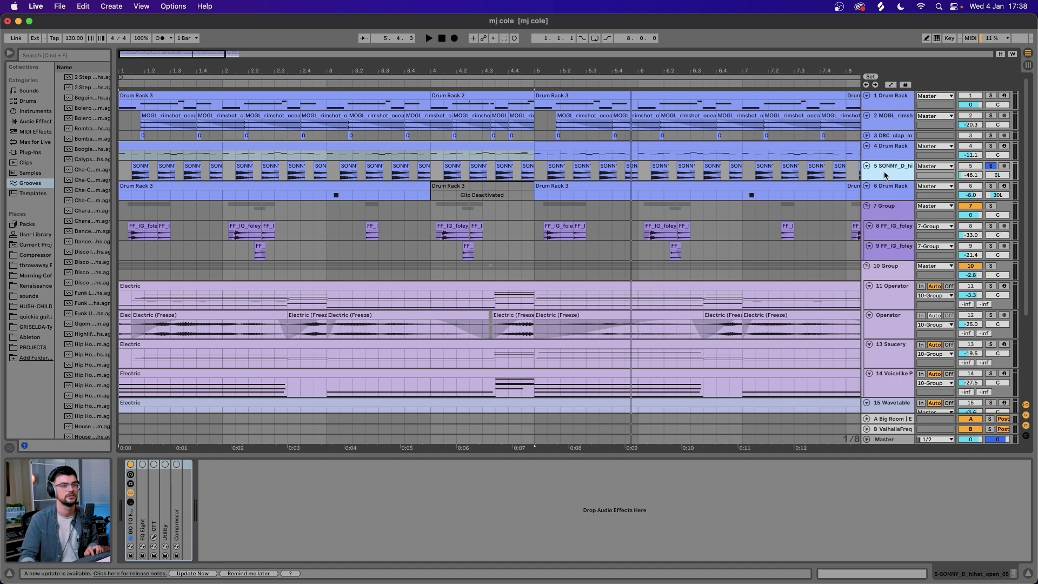
# - Audition the SONNY open hi-hat track from bar 1, alone and together with the hi-hat Drum Rack
pyautogui.click(121, 174)
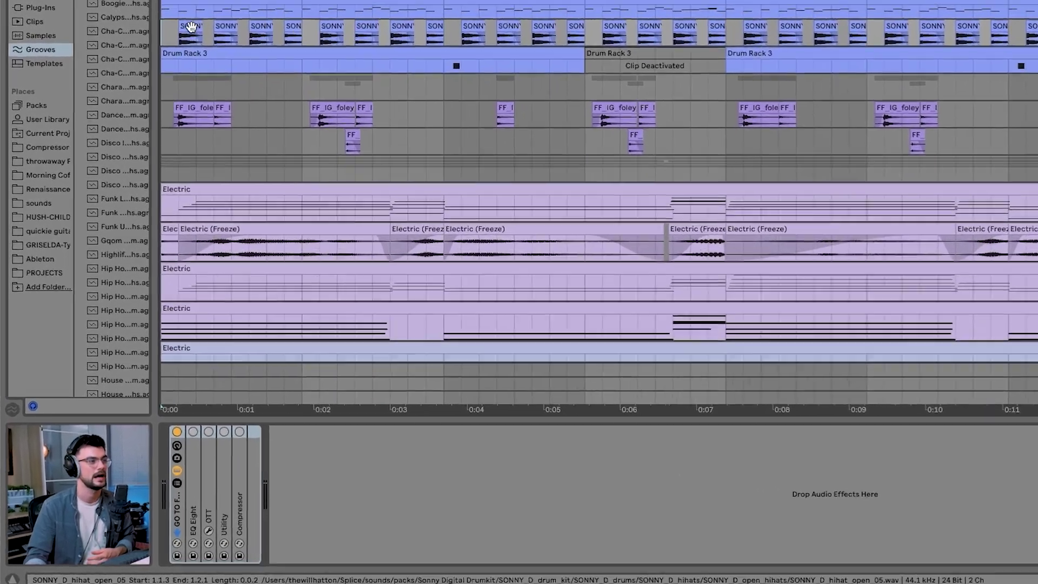
pyautogui.doubleClick(121, 174)
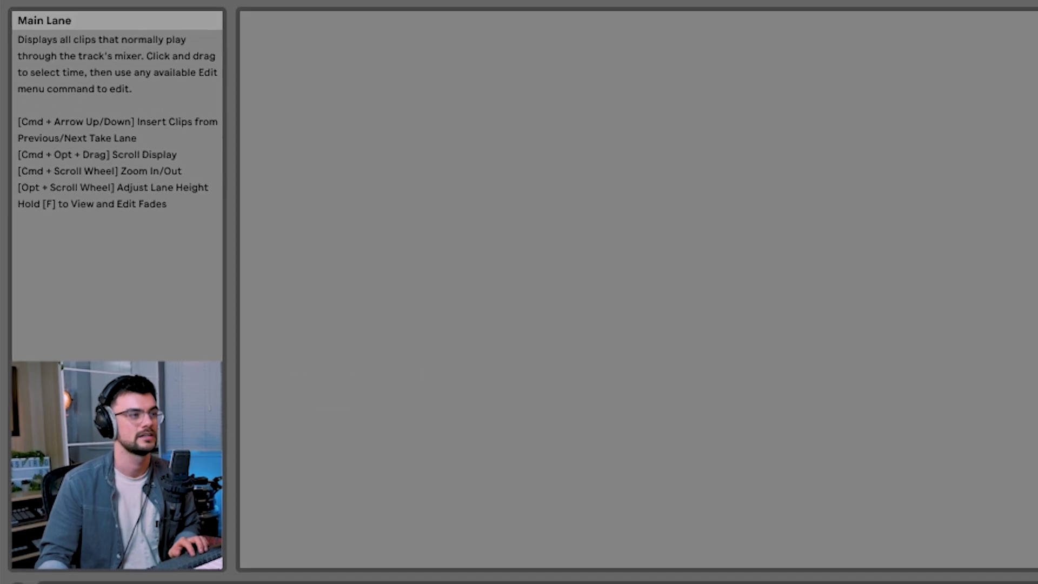
pyautogui.click(120, 157)
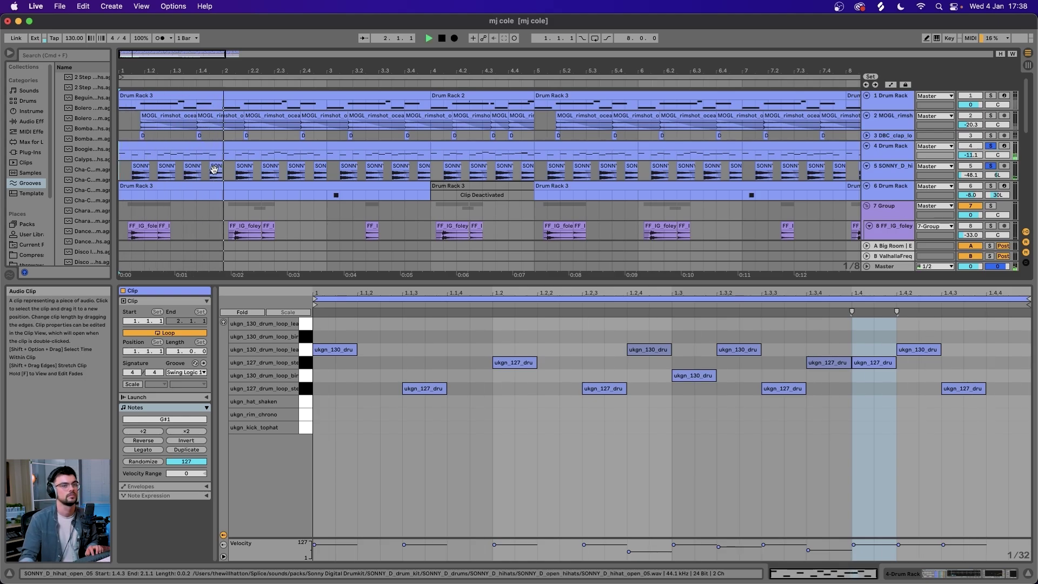
# - Play the soloed percussion track from bar 7 and inspect the groove options of its bar 8 clip
pyautogui.click(496, 196)
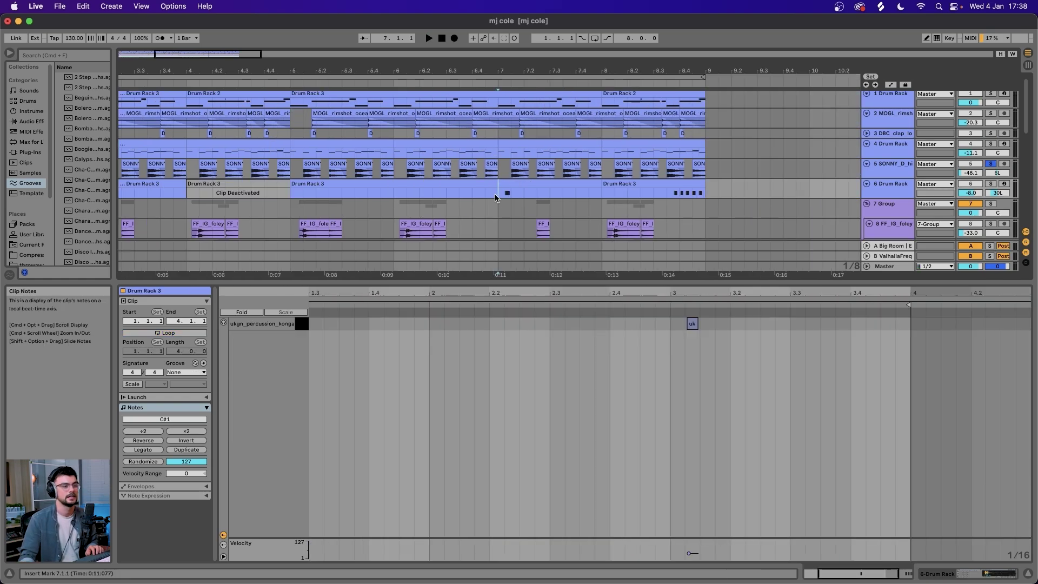
pyautogui.press('space')
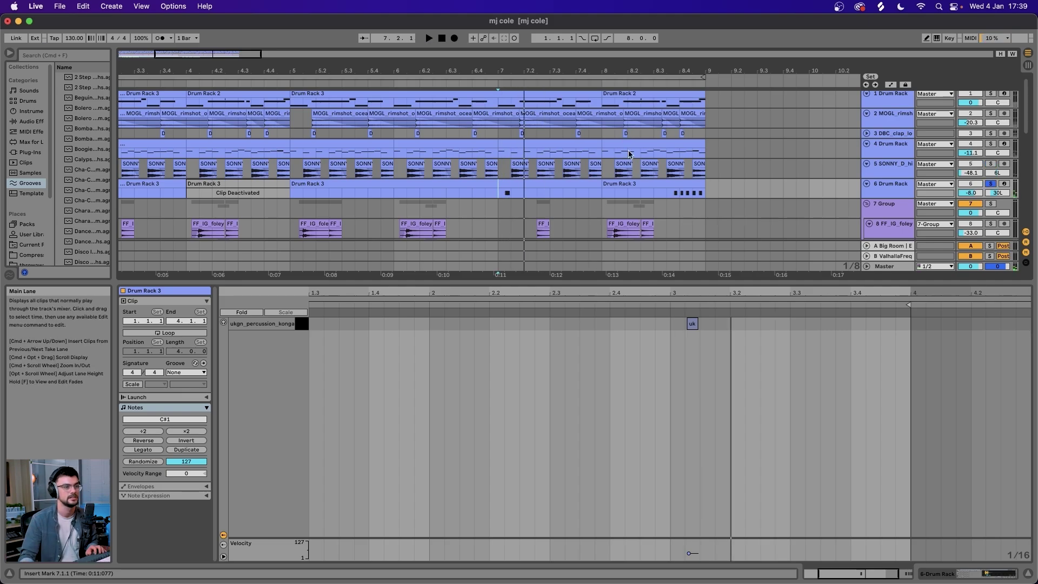
pyautogui.click(638, 185)
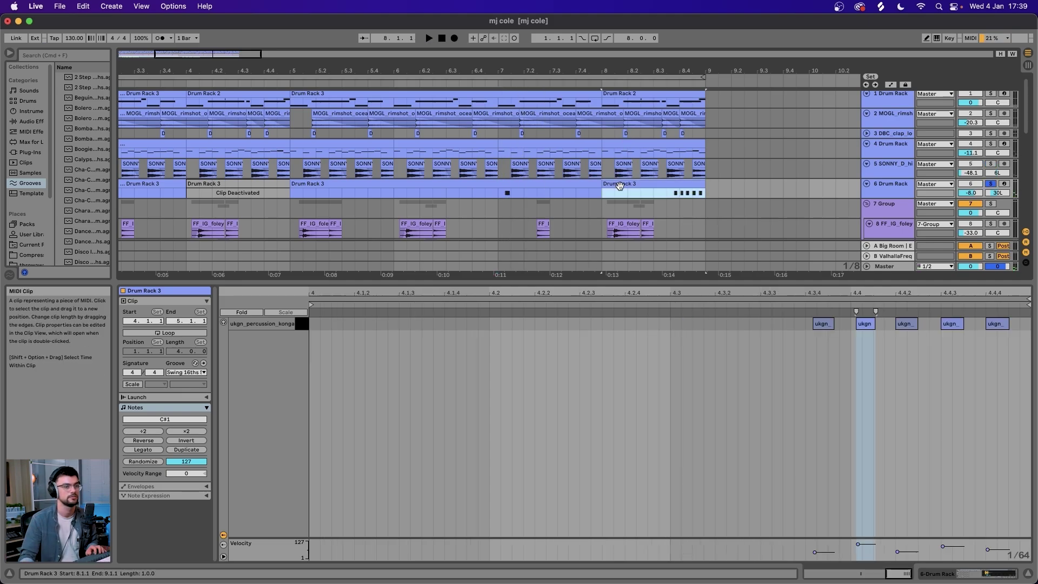
pyautogui.click(197, 373)
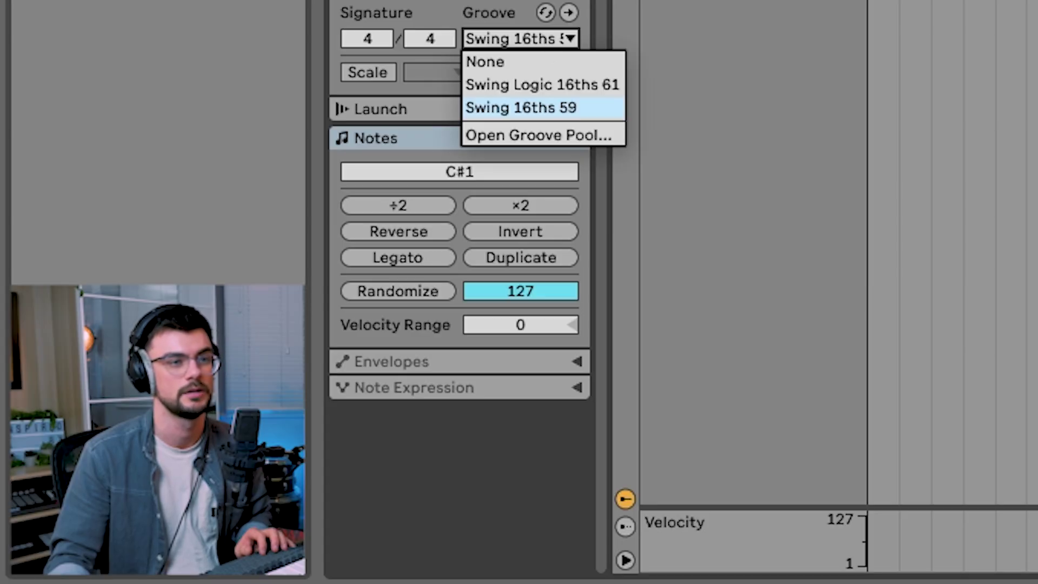
pyautogui.click(549, 42)
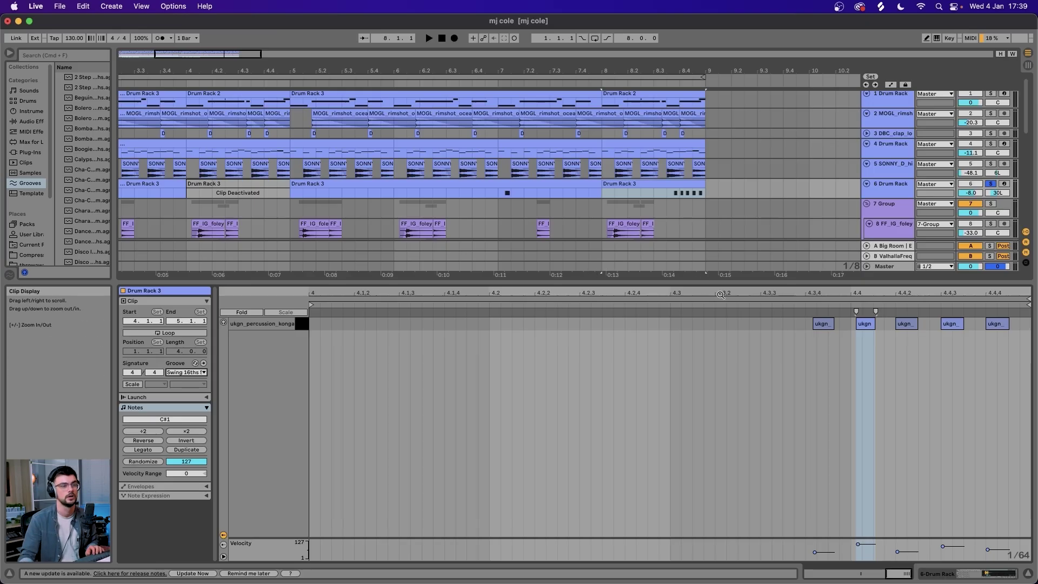
# - Play the percussion fill alone from 8.3.3, and play bar 8 with all six drum tracks soloed
pyautogui.click(667, 195)
pyautogui.press('space')
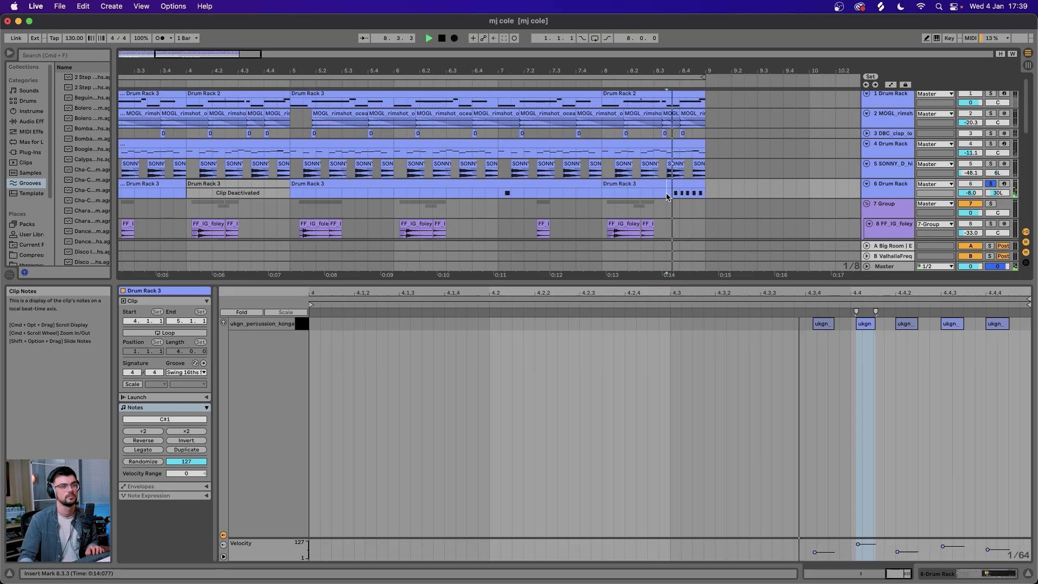
pyautogui.click(609, 92)
pyautogui.click(667, 196)
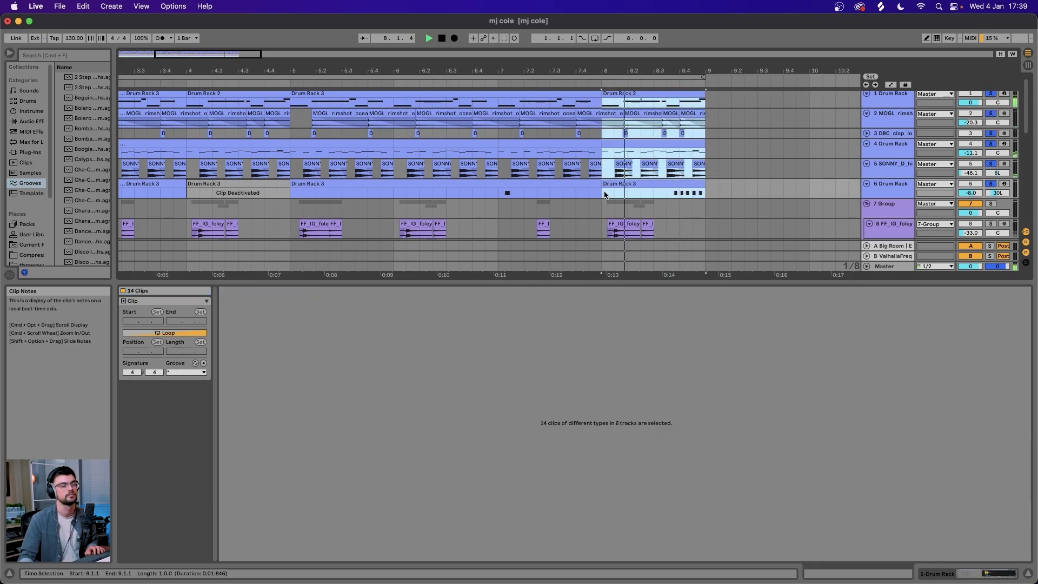
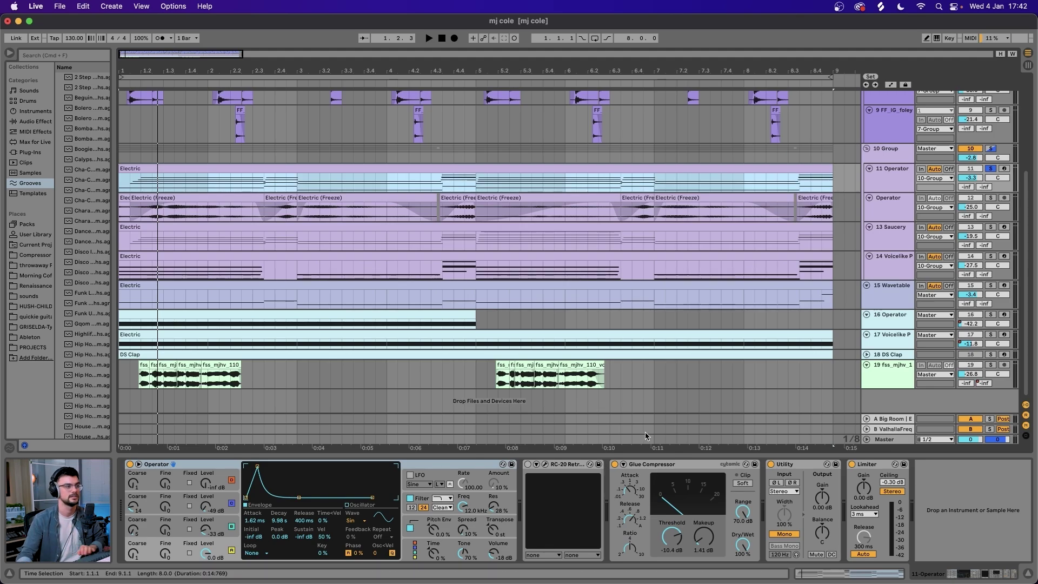
# - Open the Operator track's Electric clip, enlarge the note editor to show all its chords, and play it
pyautogui.doubleClick(201, 166)
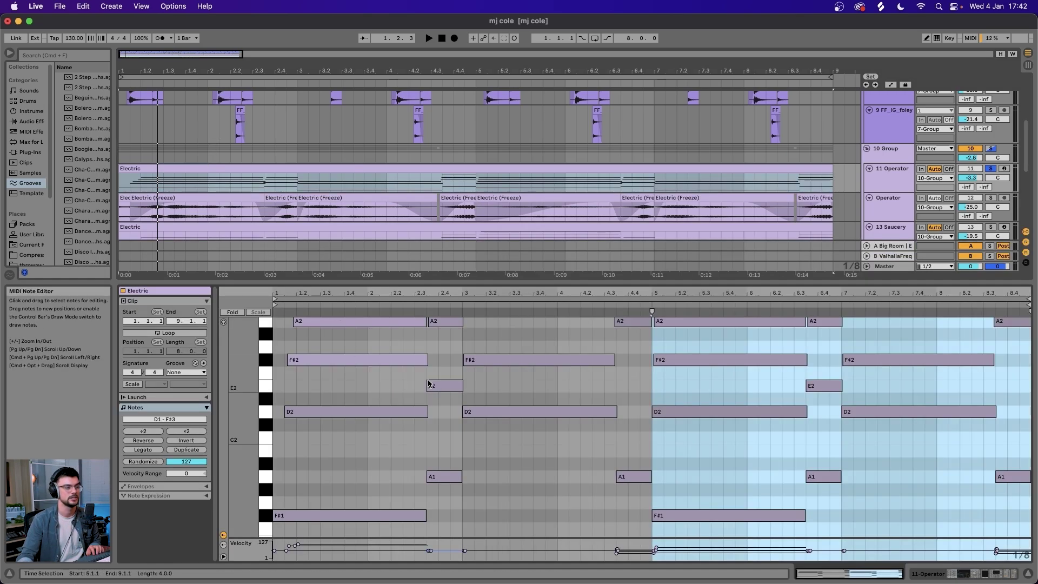
pyautogui.moveTo(400, 282); pyautogui.dragTo(398, 142)
pyautogui.scroll(3, 400, 245)
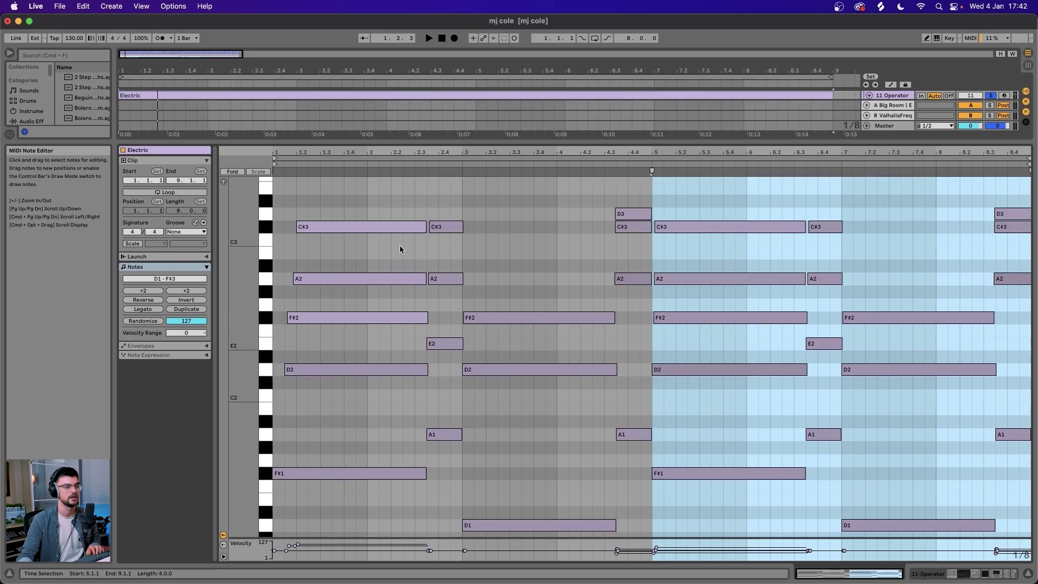
pyautogui.press('space')
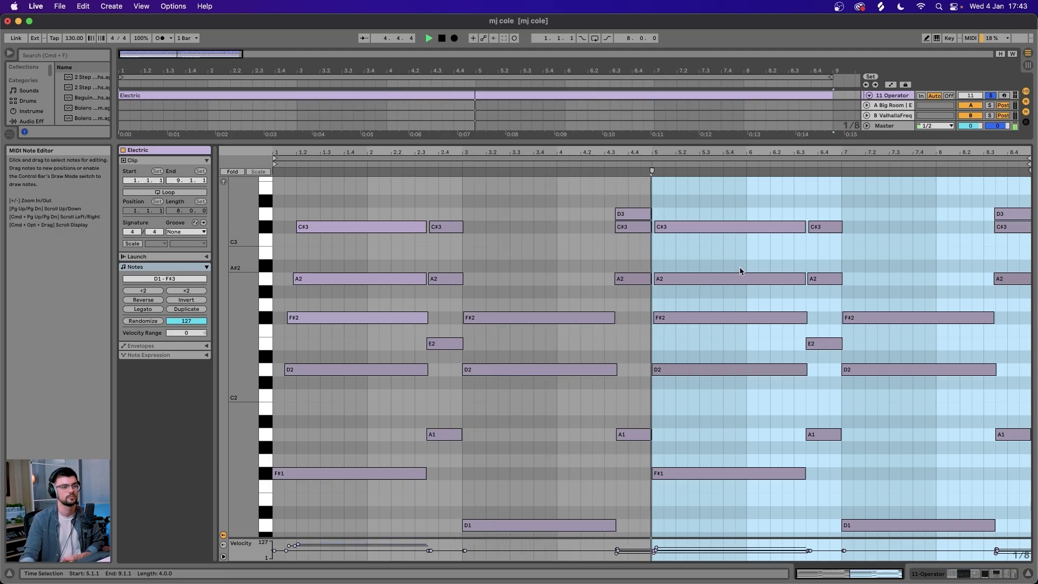
pyautogui.scroll(-2, 739, 271)
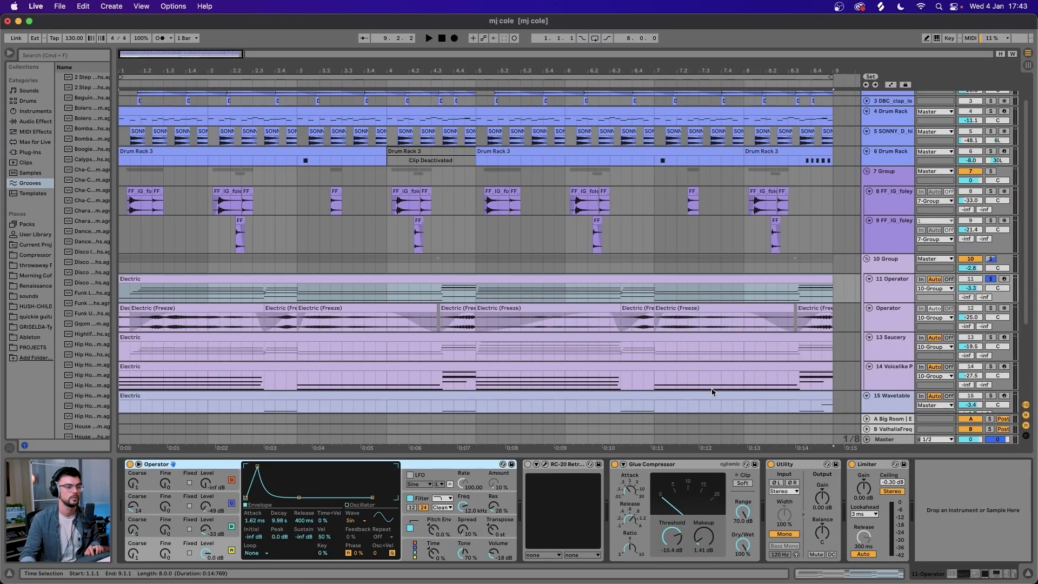
# - Inspect the RC-20 Retro Color settings on the Operator chord track, close the plug-in, and play the part
pyautogui.click(546, 464)
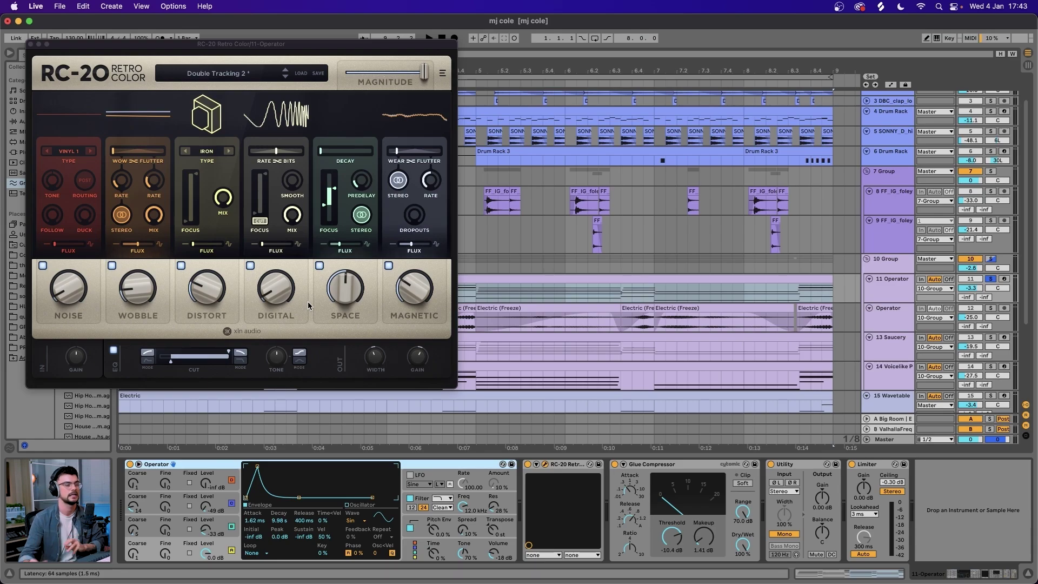
pyautogui.press('super+alt+p')
pyautogui.press('space')
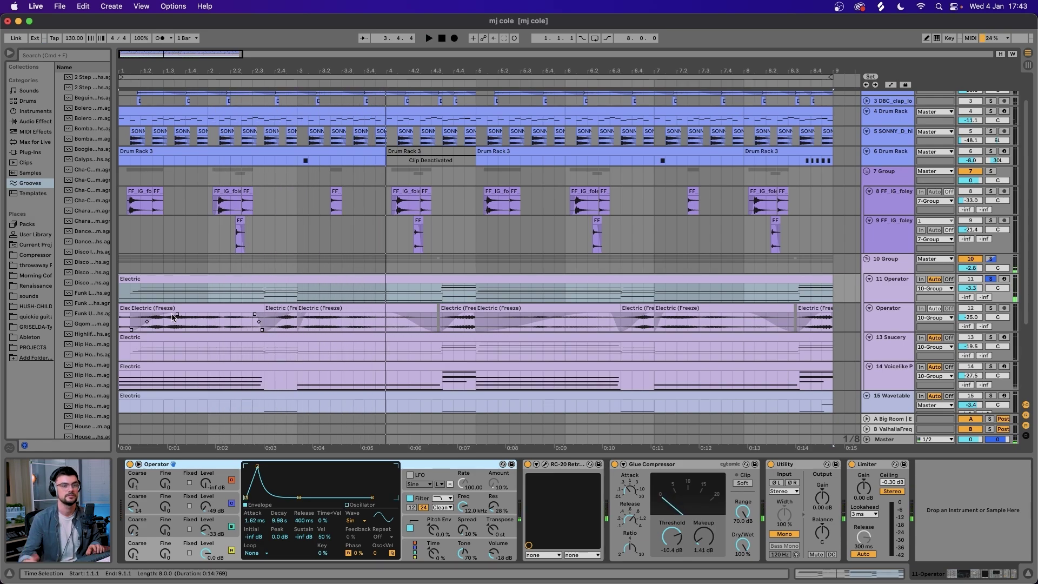
# - Solo the frozen Operator audio track and inspect its RC-20 Retro Color settings
pyautogui.click(364, 315)
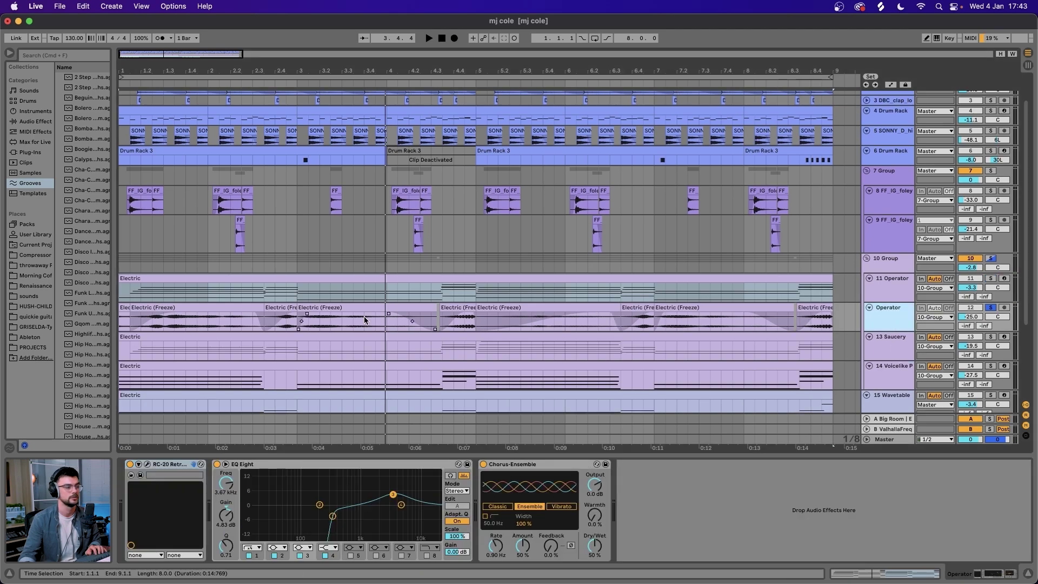
pyautogui.click(147, 469)
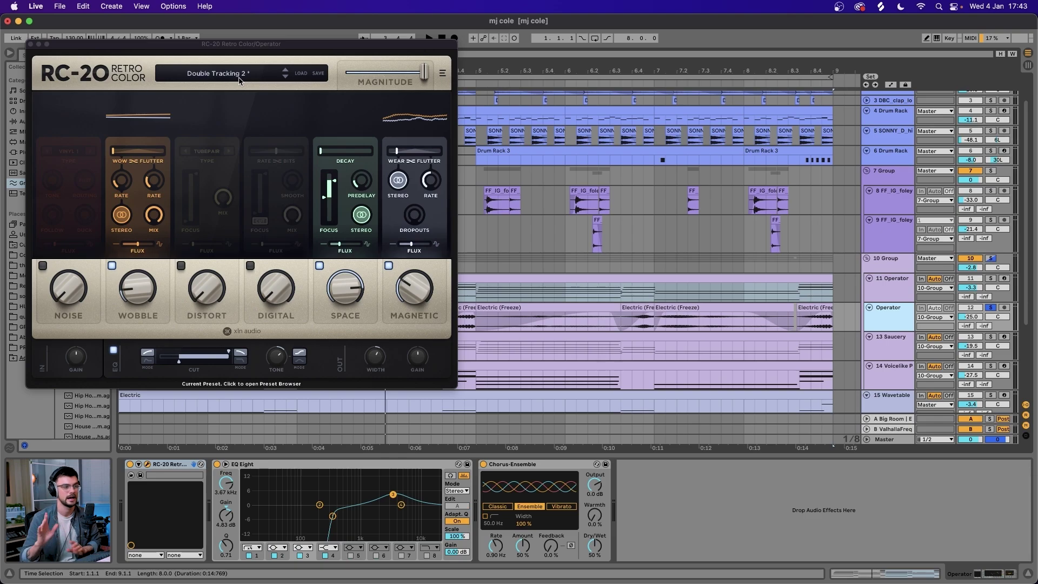
pyautogui.click(31, 44)
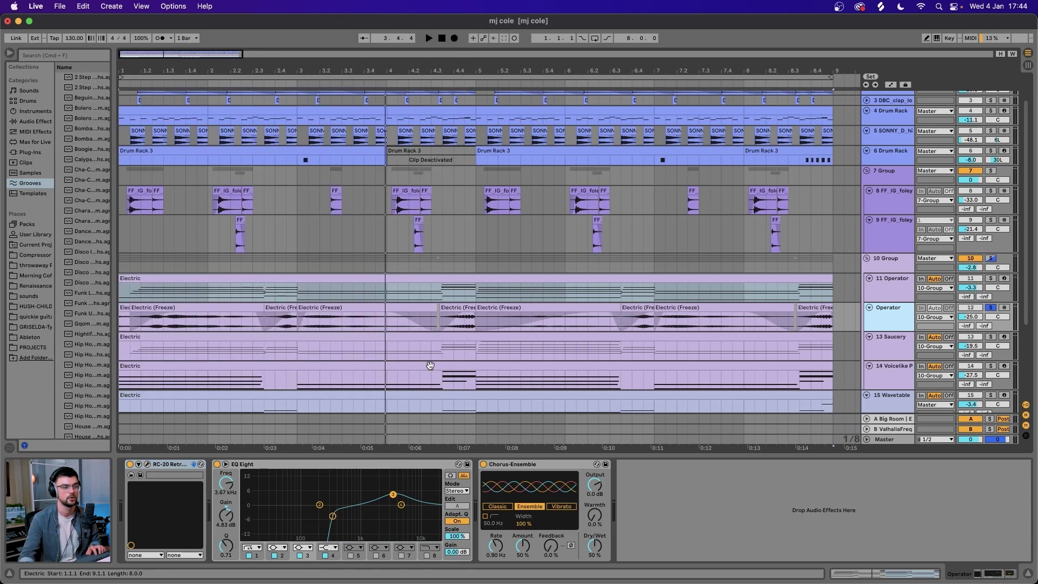
# - Try a shorter fade-in on the first long frozen Operator clip and play the track from bar 1
pyautogui.scroll(1, 189, 325)
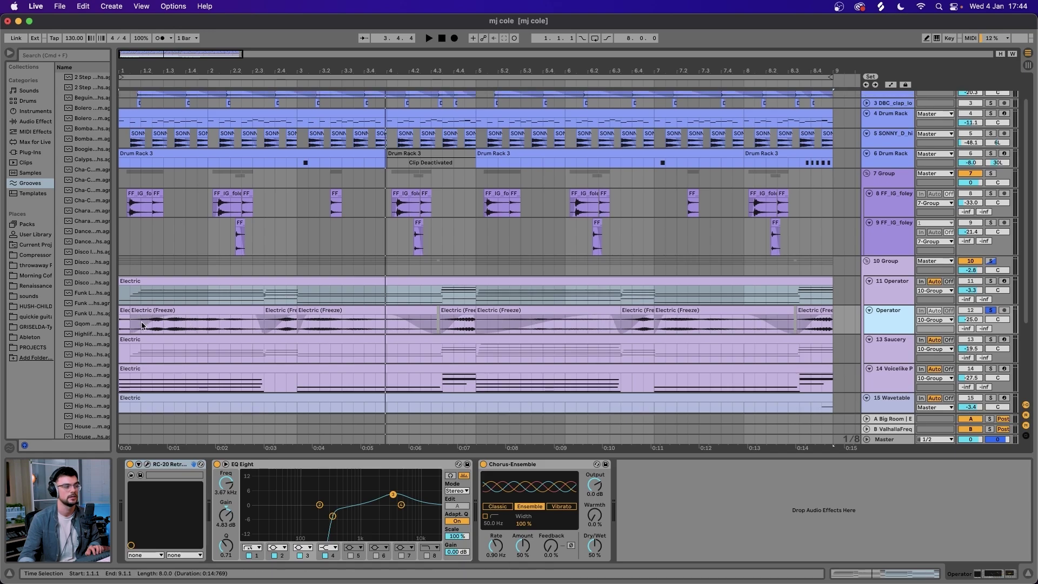
pyautogui.click(176, 318)
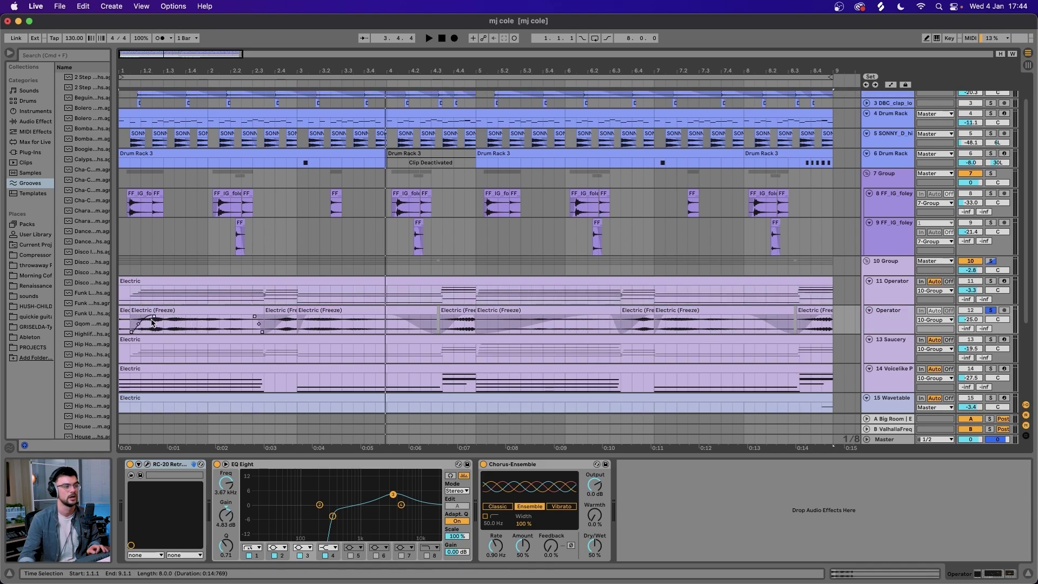
pyautogui.click(125, 311)
pyautogui.press('space')
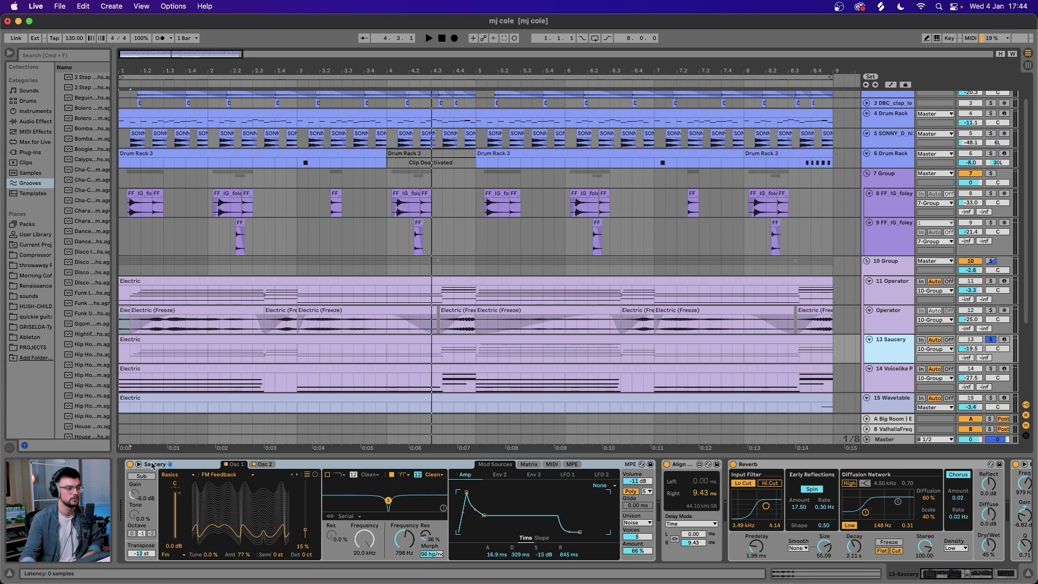
# - Inspect the Saucery track's synth, Align Delay and Reverb settings, and bring its EQ Eight into view
pyautogui.click(265, 464)
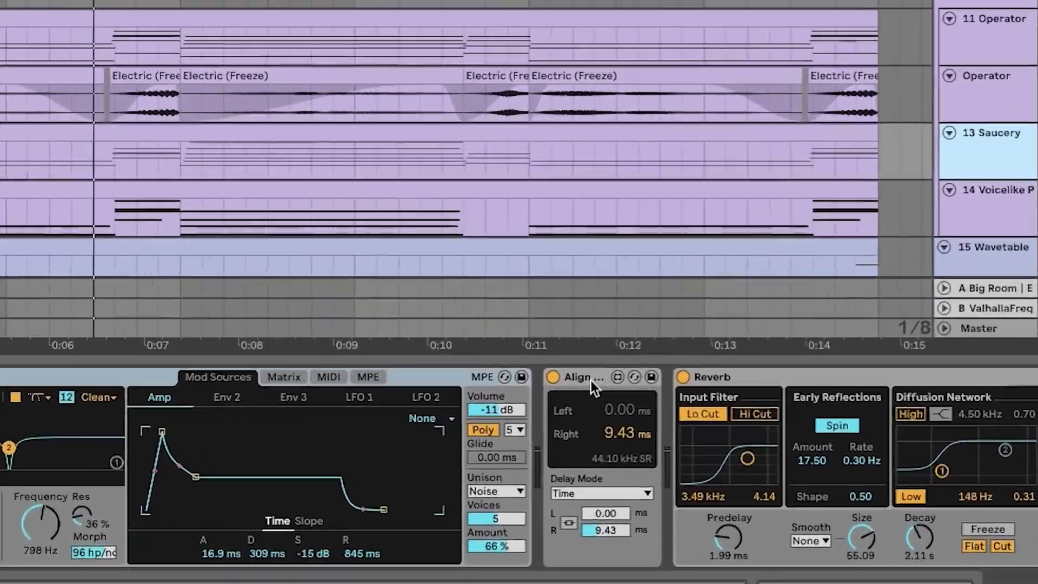
pyautogui.click(706, 508)
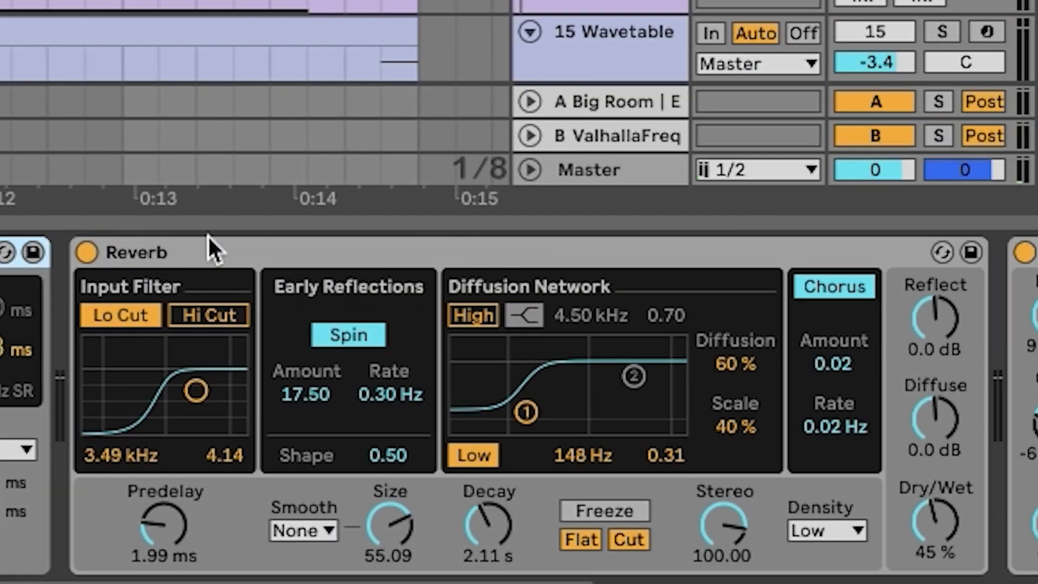
pyautogui.hscroll(5, 935, 484)
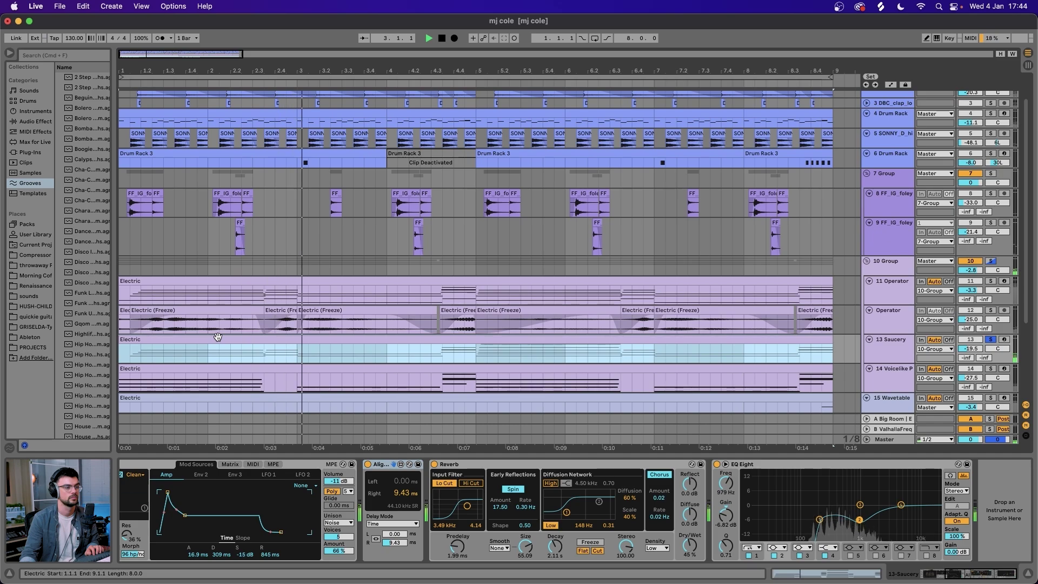
# - Open the Electric clip on the Voicelike Pad track 14 to examine its chord notes, and return to the arrangement
pyautogui.scroll(-1, 218, 337)
pyautogui.scroll(-5, 218, 337)
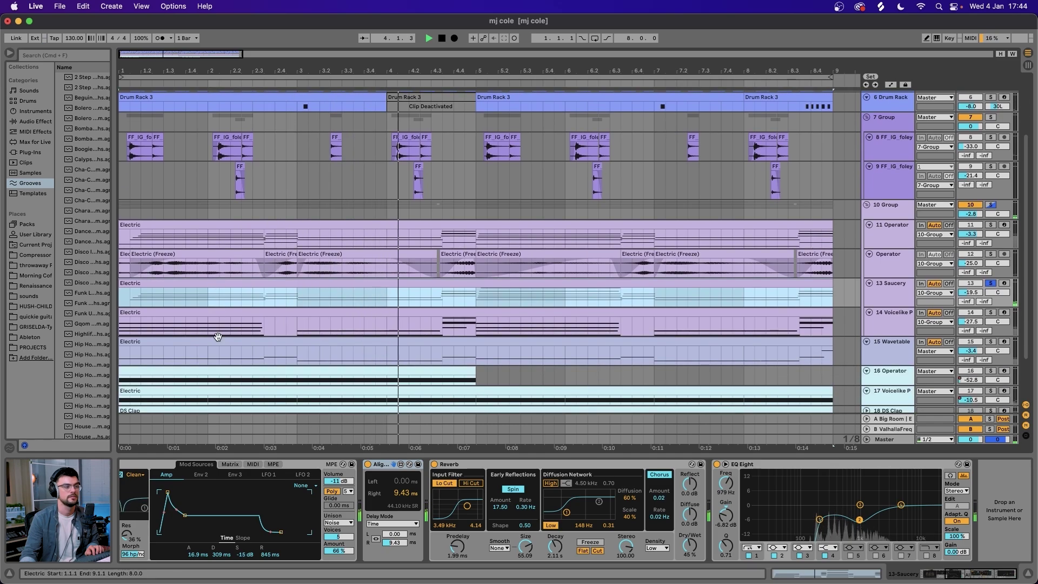
pyautogui.doubleClick(187, 322)
pyautogui.scroll(-1, 442, 296)
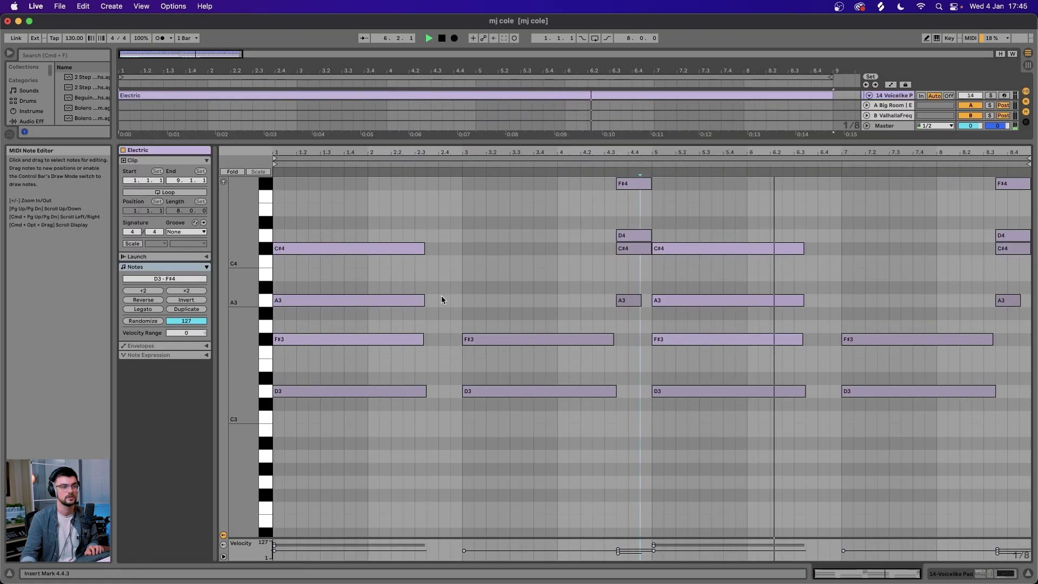
pyautogui.click(1027, 575)
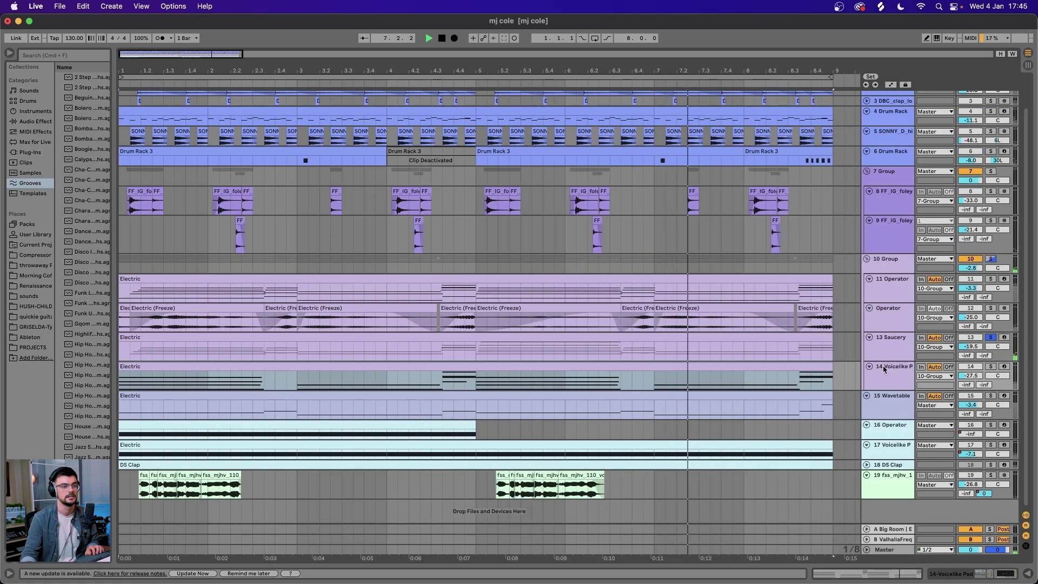
# - Show the device chain of the Voicelike Pad track 14 and play the track soloed from bar 1
pyautogui.doubleClick(896, 371)
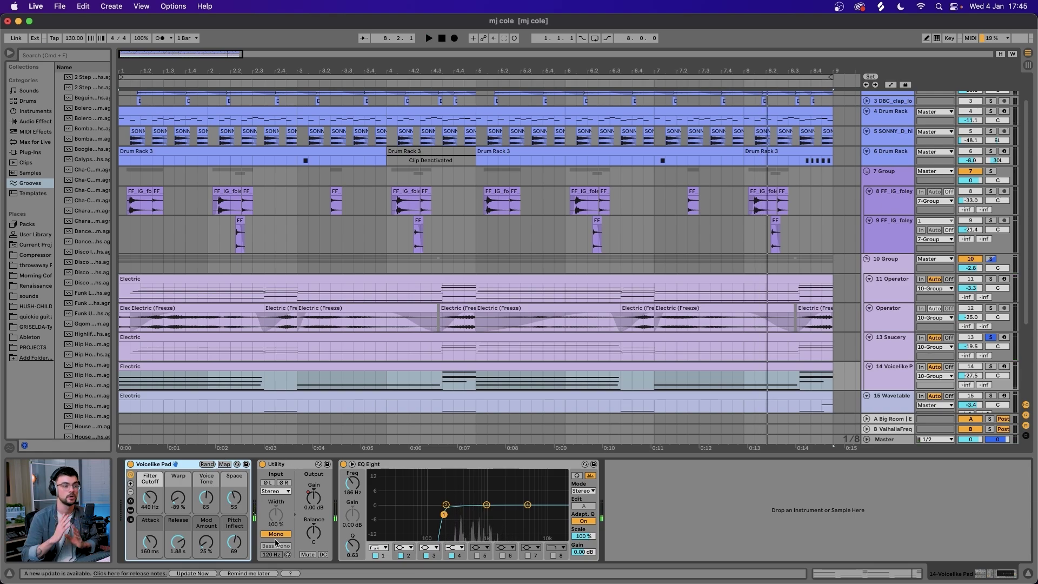
pyautogui.click(140, 366)
pyautogui.press('space')
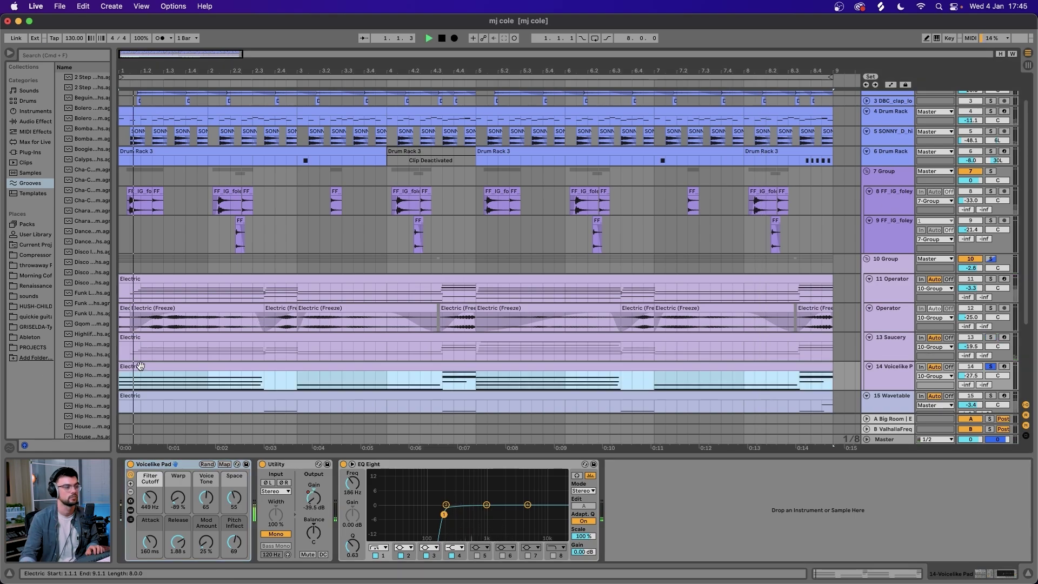
# - Examine the Gain automation on the Voicelike Pad track 14, and hide the automation lanes again
pyautogui.click(971, 375)
pyautogui.moveTo(971, 376); pyautogui.dragTo(971, 373)
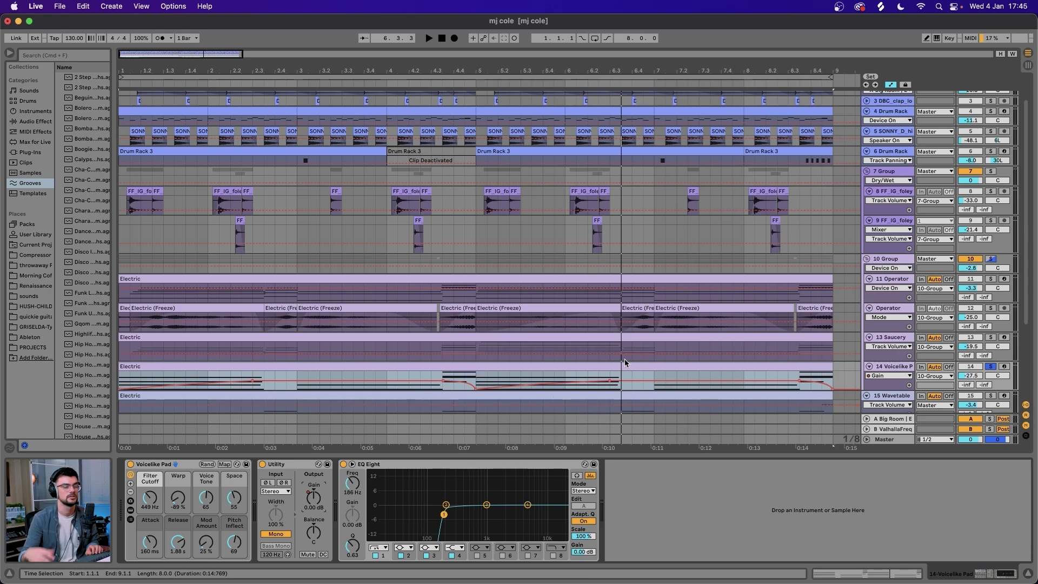
pyautogui.press('a')
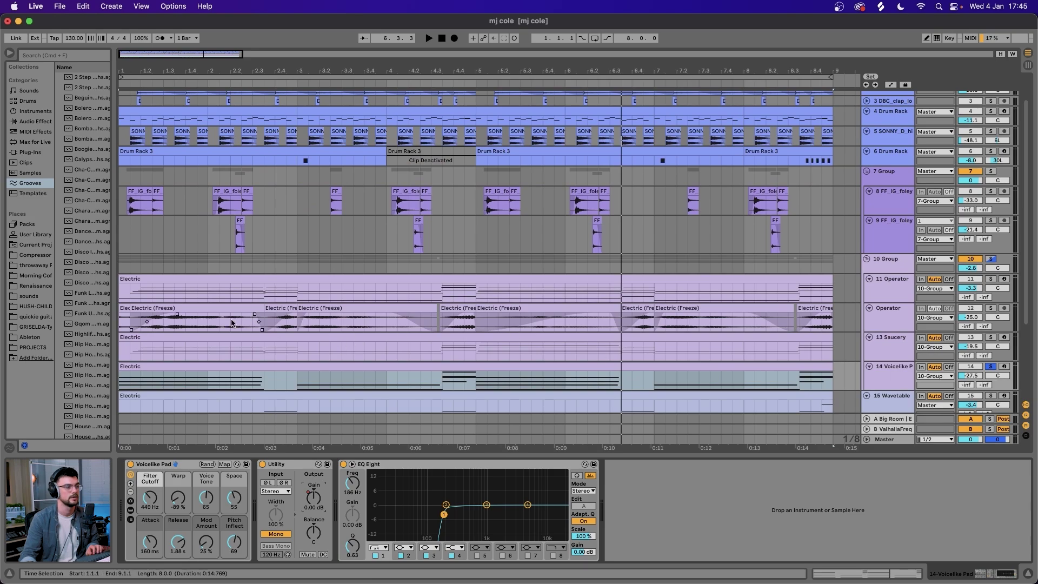
# - Select the clips of the four chord tracks and play them soloed together from bar 1
pyautogui.click(172, 277)
pyautogui.scroll(-1, 165, 284)
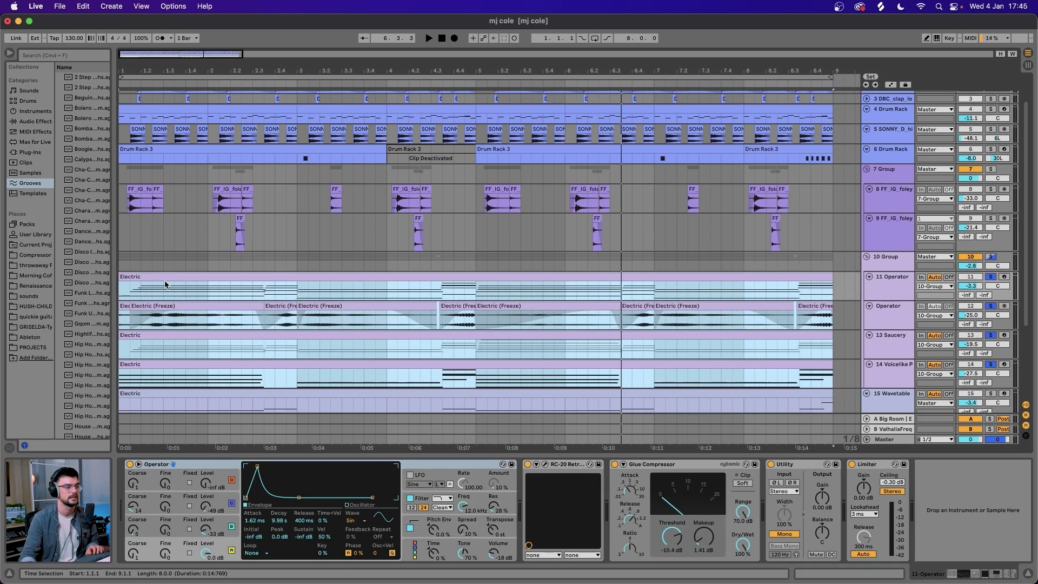
pyautogui.press('space')
# - Inspect the Wavetable bass track's two oscillators and its modulation matrix
pyautogui.scroll(-5, 143, 295)
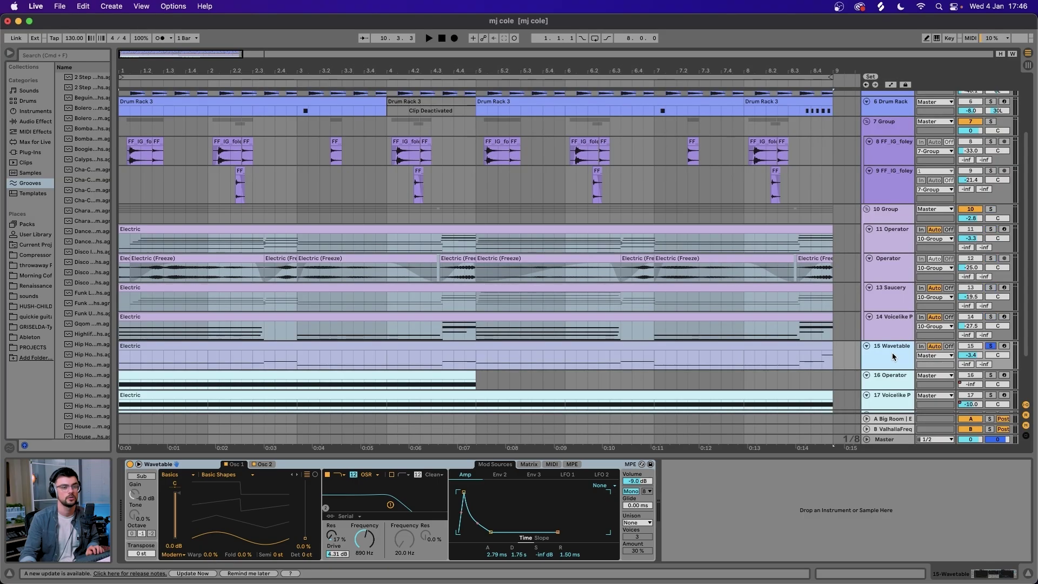
pyautogui.scroll(-4, 186, 295)
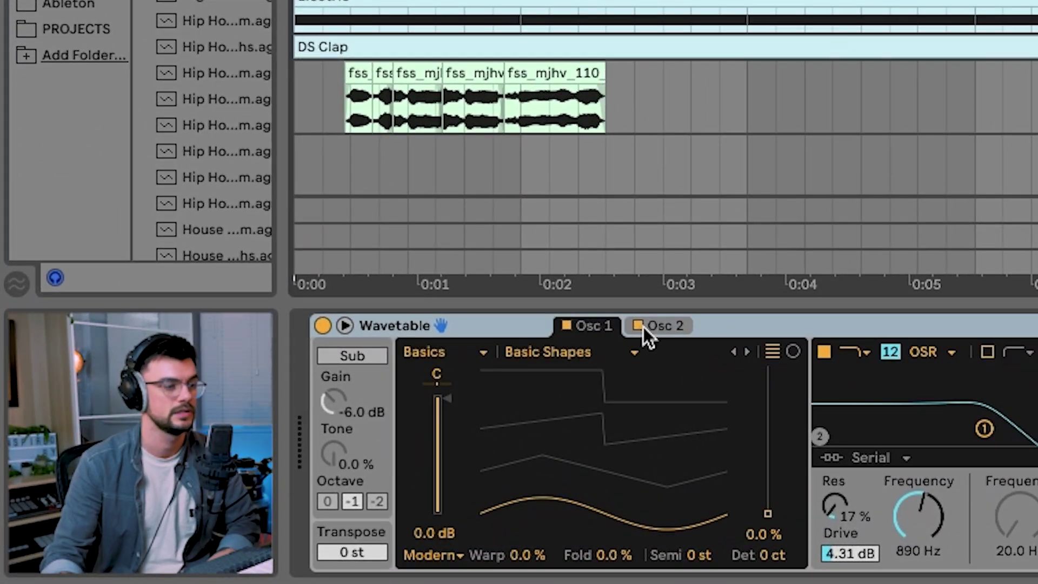
pyautogui.click(264, 464)
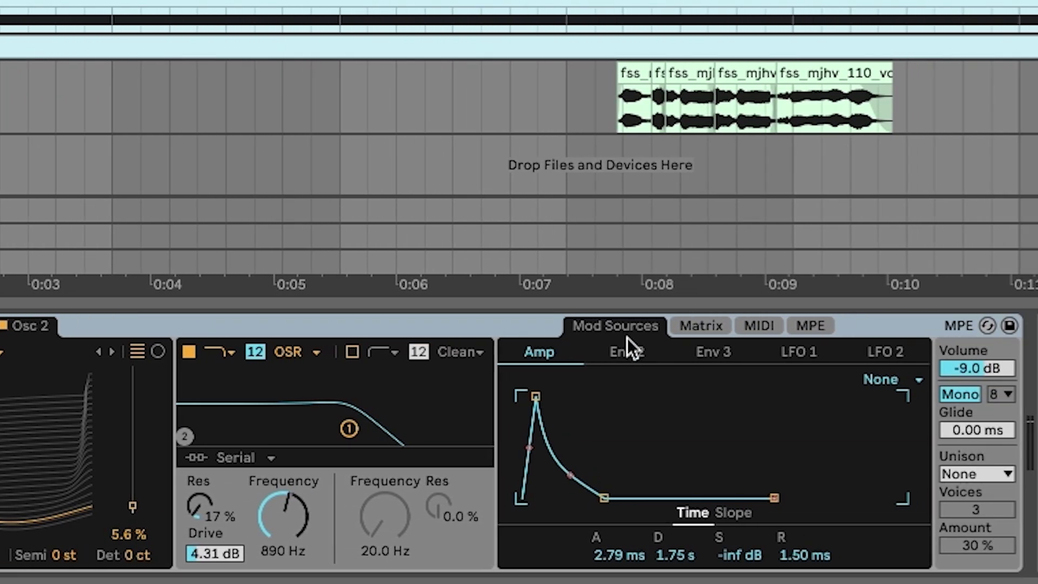
pyautogui.click(678, 327)
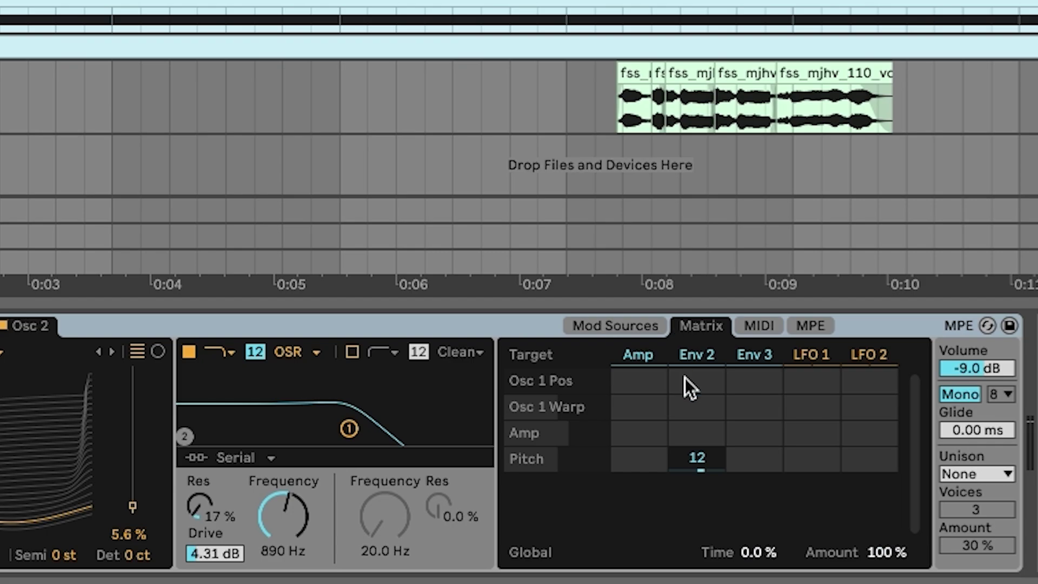
# - Check the Wavetable bass's Env 2 envelope and filter circuit options, and play the bass soloed from bar 1
pyautogui.click(655, 330)
pyautogui.click(636, 358)
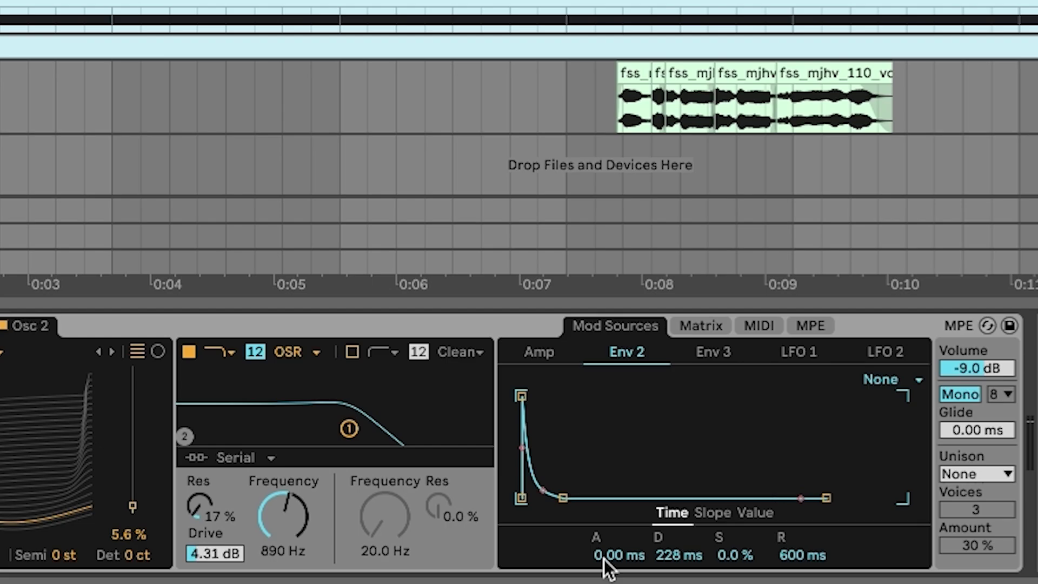
pyautogui.click(301, 357)
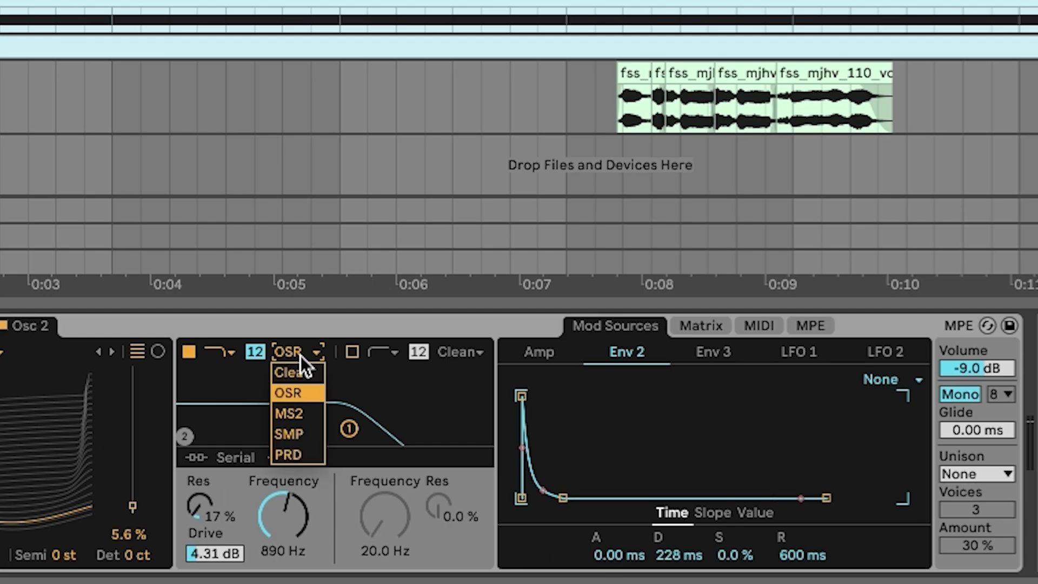
pyautogui.click(300, 356)
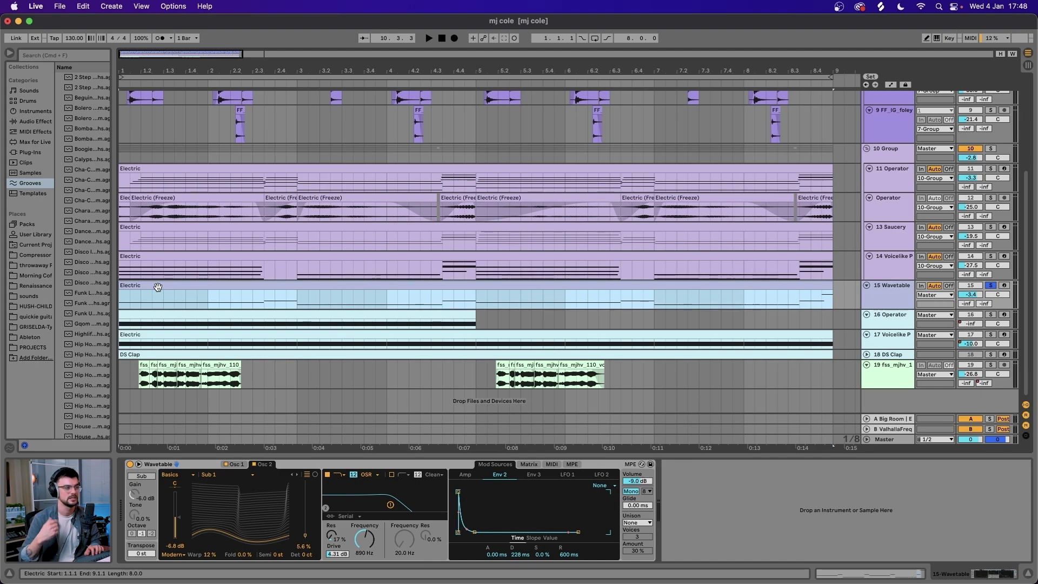
pyautogui.press('space')
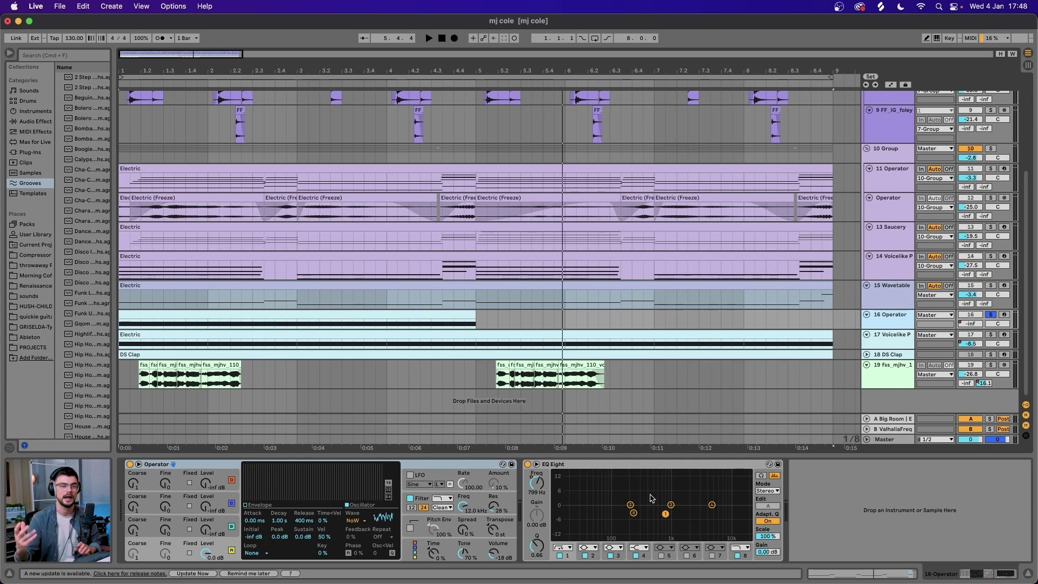
# - Turn on arrangement looping over the eight bars from 1.1.1
pyautogui.scroll(2, 545, 489)
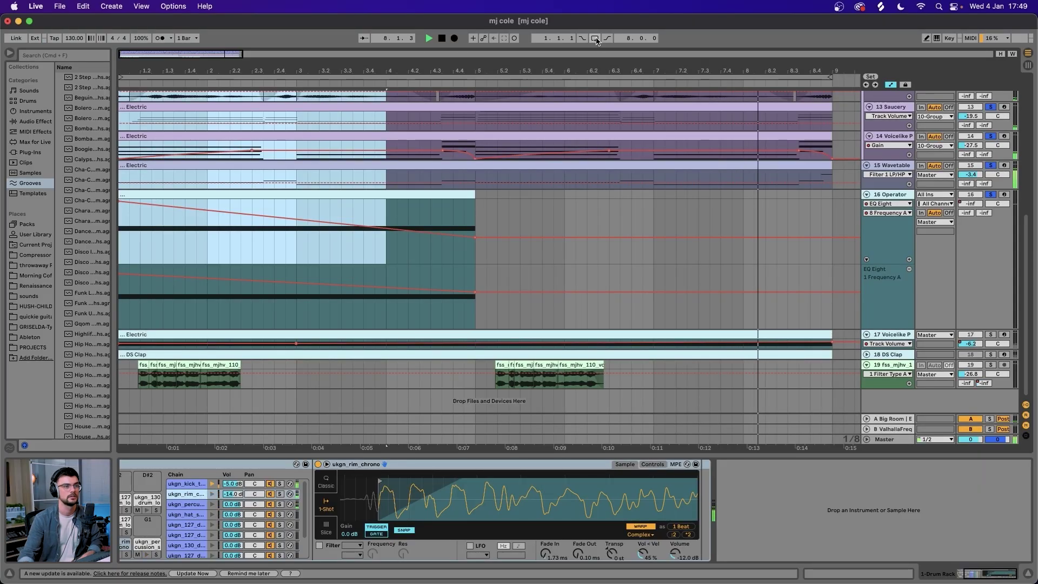
pyautogui.click(595, 37)
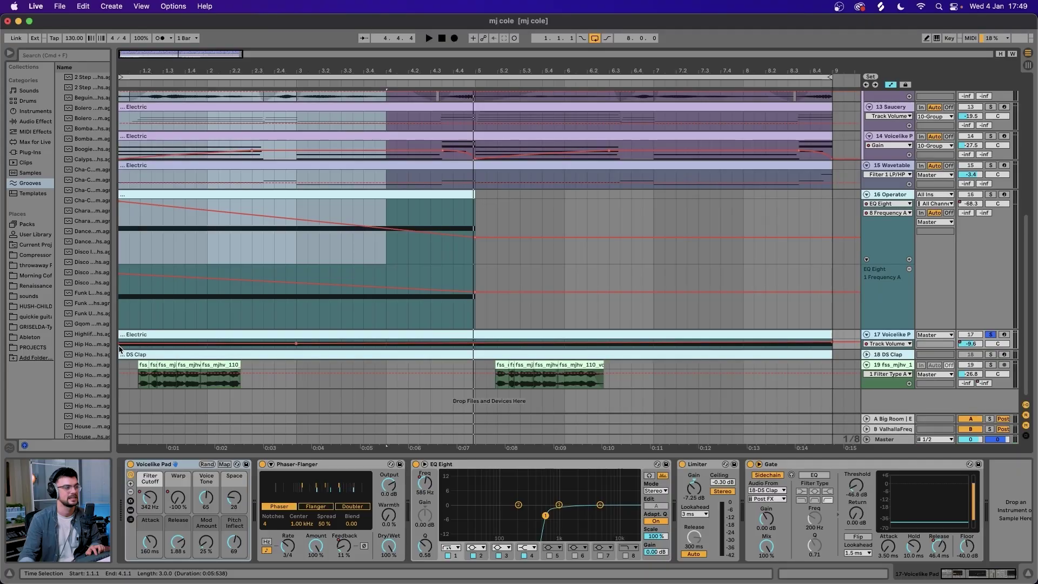
# - Turn off the Phaser-Flanger, EQ Eight, Limiter and Gate on the Voicelike Pad track 17
pyautogui.click(121, 336)
pyautogui.click(327, 466)
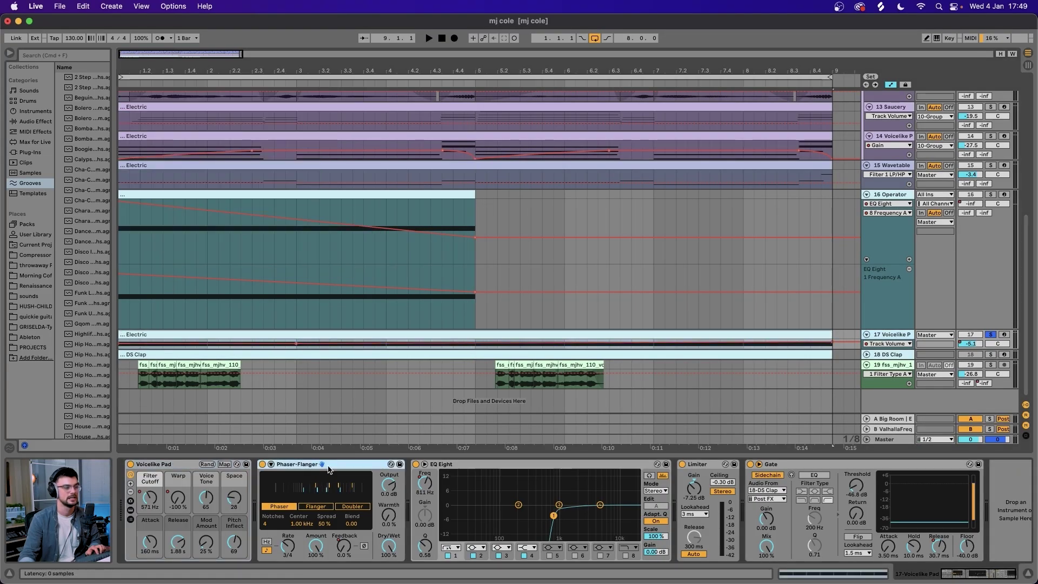
pyautogui.hscroll(1, 326, 467)
pyautogui.keyDown('shift'); pyautogui.click(793, 466); pyautogui.keyUp('shift')
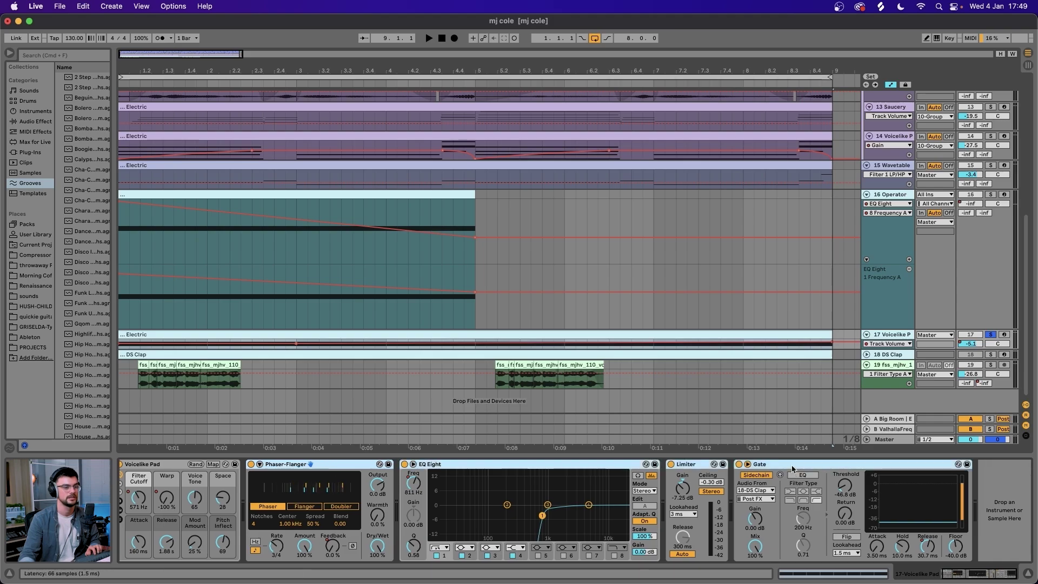
pyautogui.click(737, 466)
pyautogui.click(176, 467)
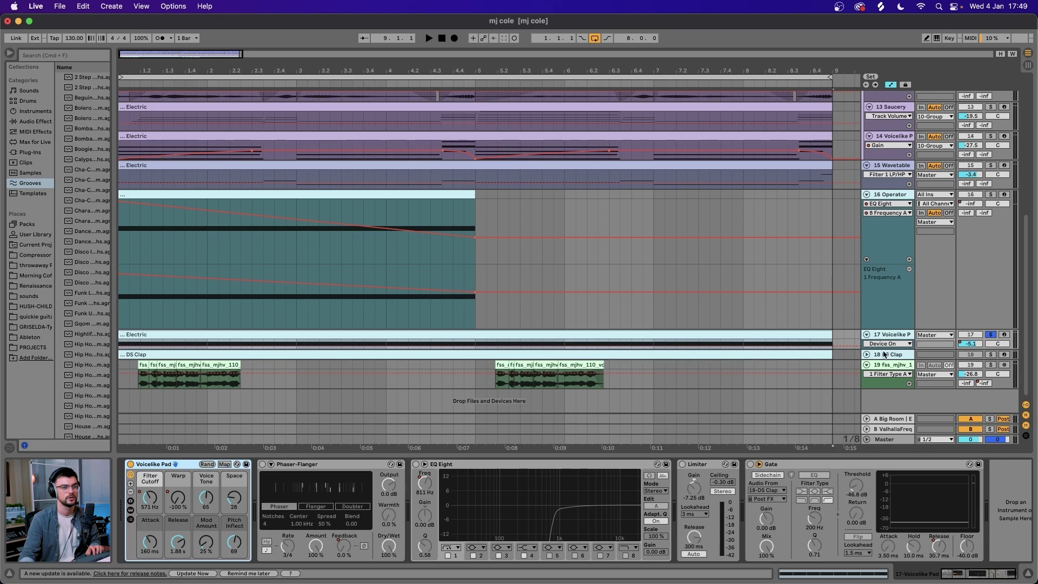
# - Enlarge track 17, show the Voicelike Pad's Filter Cutoff automation, and play the pad without its effects
pyautogui.moveTo(884, 350); pyautogui.dragTo(883, 434)
pyautogui.scroll(-3, 528, 318)
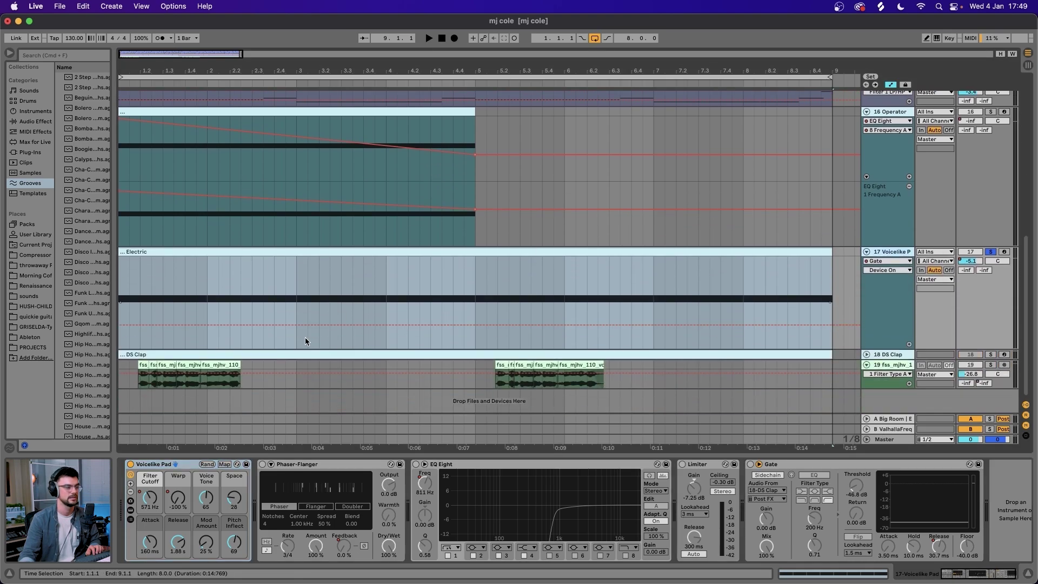
pyautogui.click(151, 500)
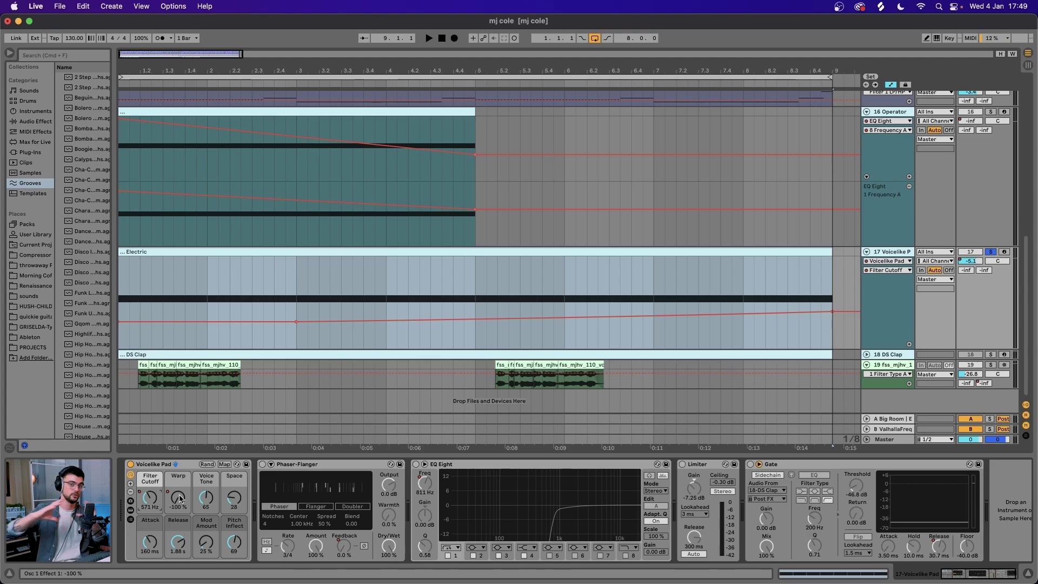
pyautogui.press('space')
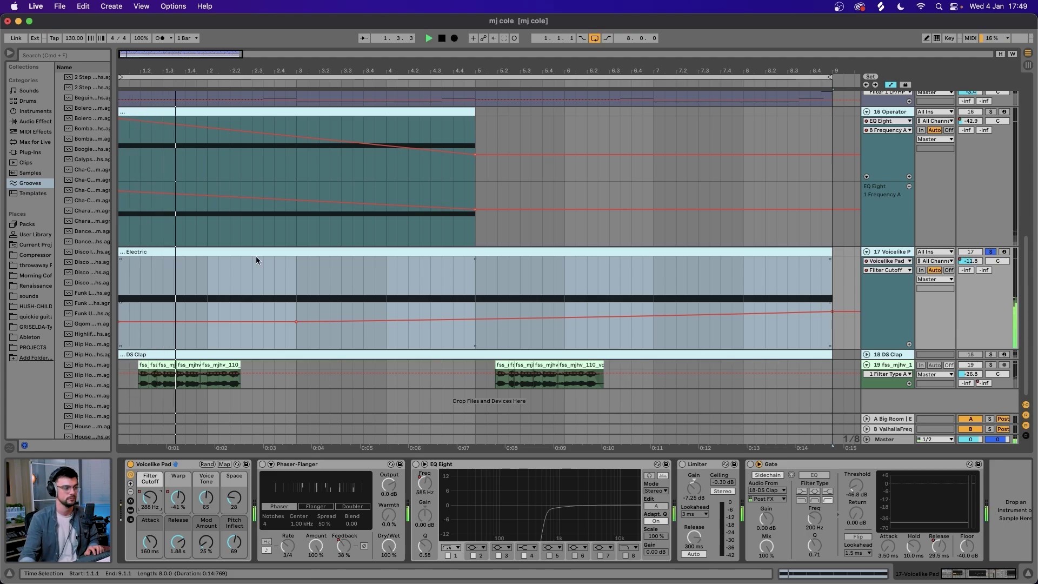
# - Examine the notes of the Voicelike Pad's clip on track 17, and return to the track's devices
pyautogui.doubleClick(254, 253)
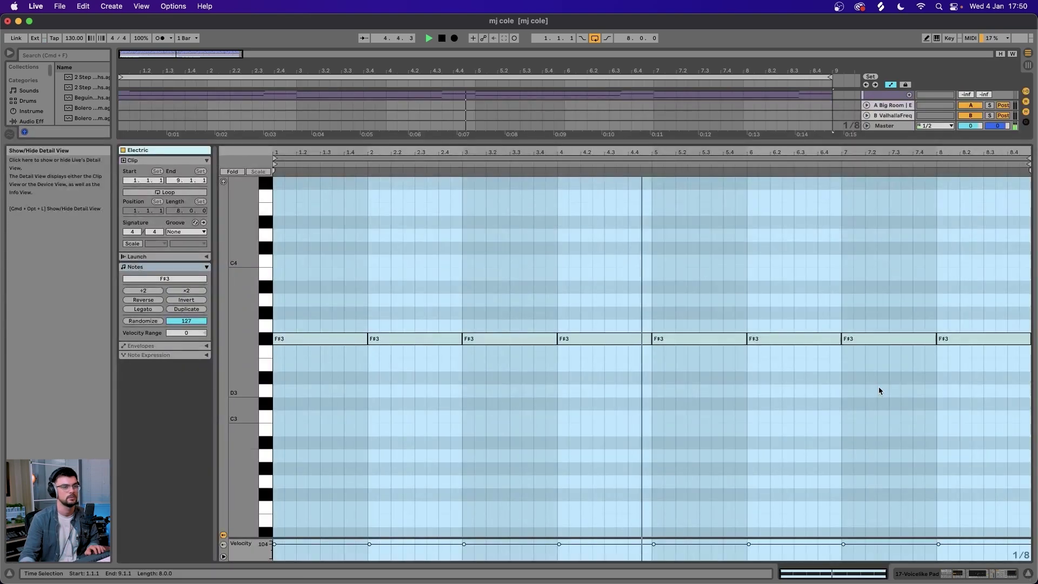
pyautogui.click(1029, 573)
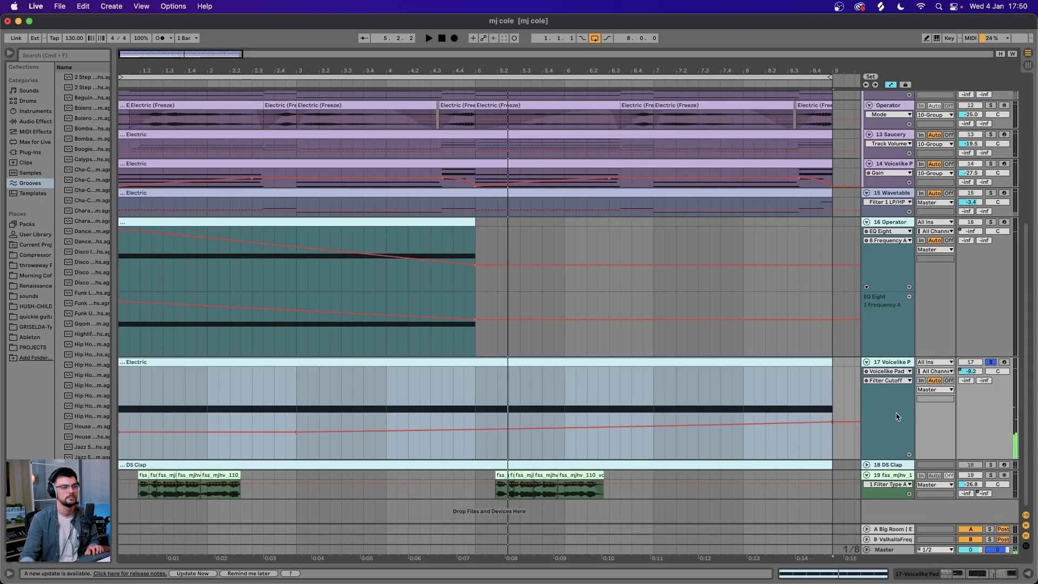
pyautogui.doubleClick(894, 364)
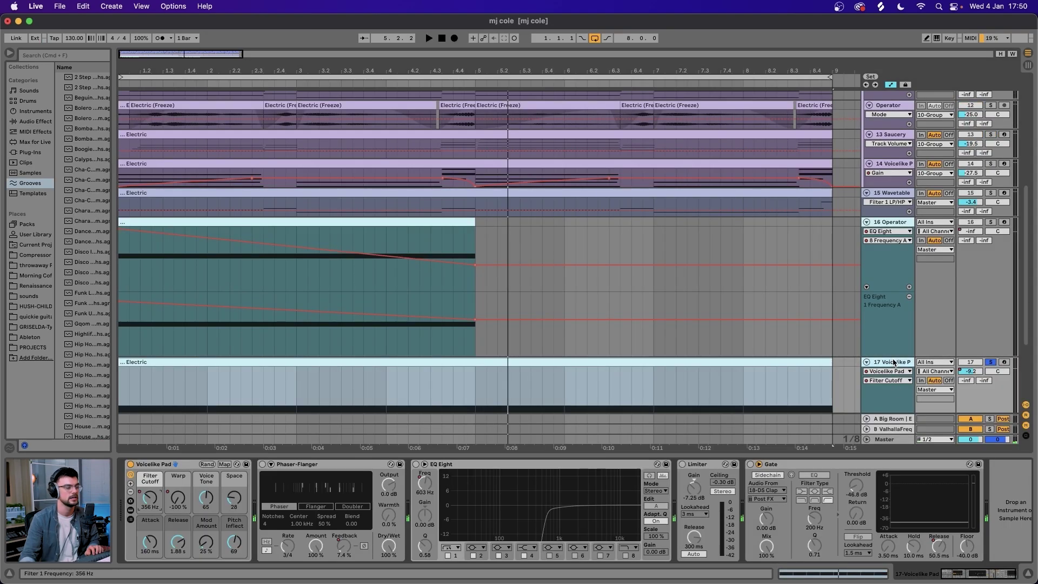
# - Turn on the Voicelike Pad's Phaser-Flanger, play the pad, and show the Phaser-Flanger's Feedback automation
pyautogui.click(262, 464)
pyautogui.click(235, 357)
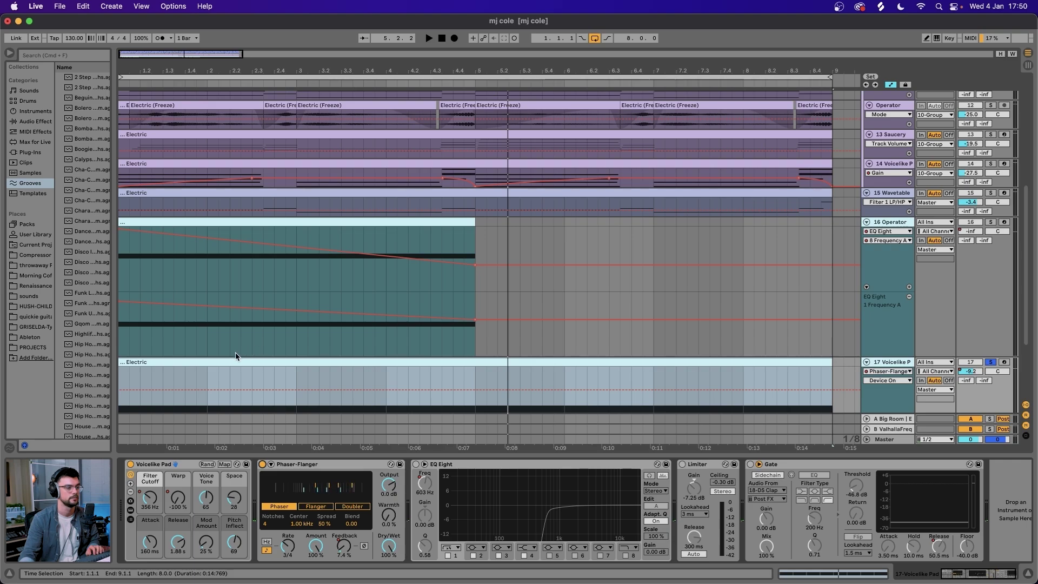
pyautogui.press('space')
pyautogui.scroll(-3, 236, 356)
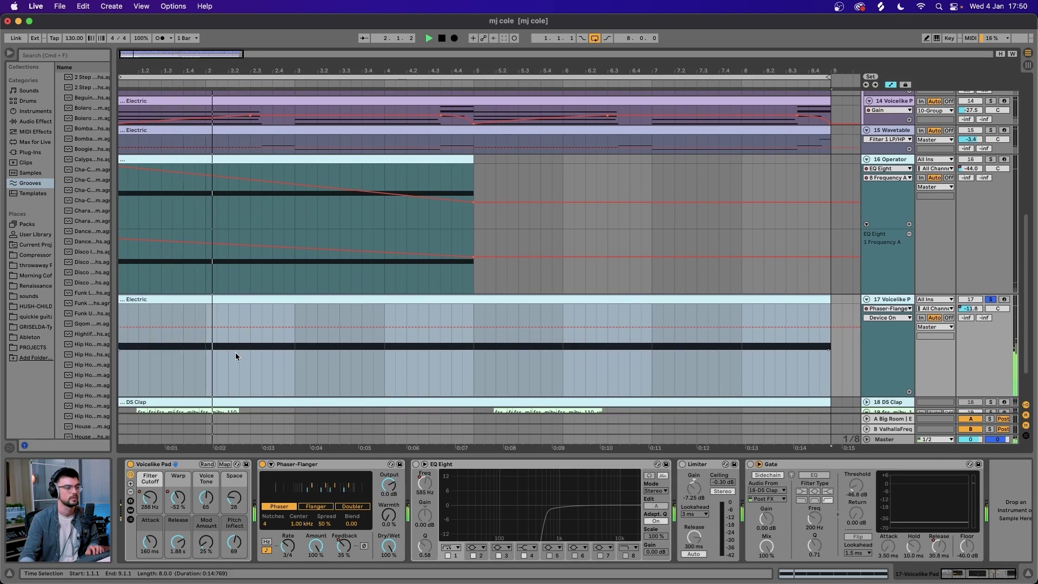
pyautogui.click(343, 549)
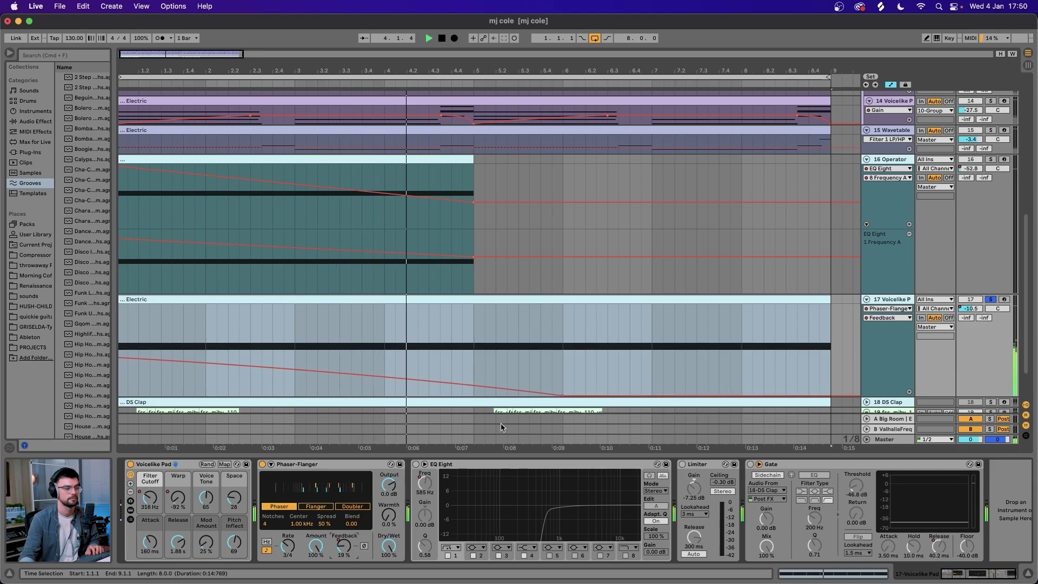
# - Turn on the Voicelike Pad's EQ Eight, and switch its Limiter on and off again
pyautogui.click(417, 465)
pyautogui.click(416, 464)
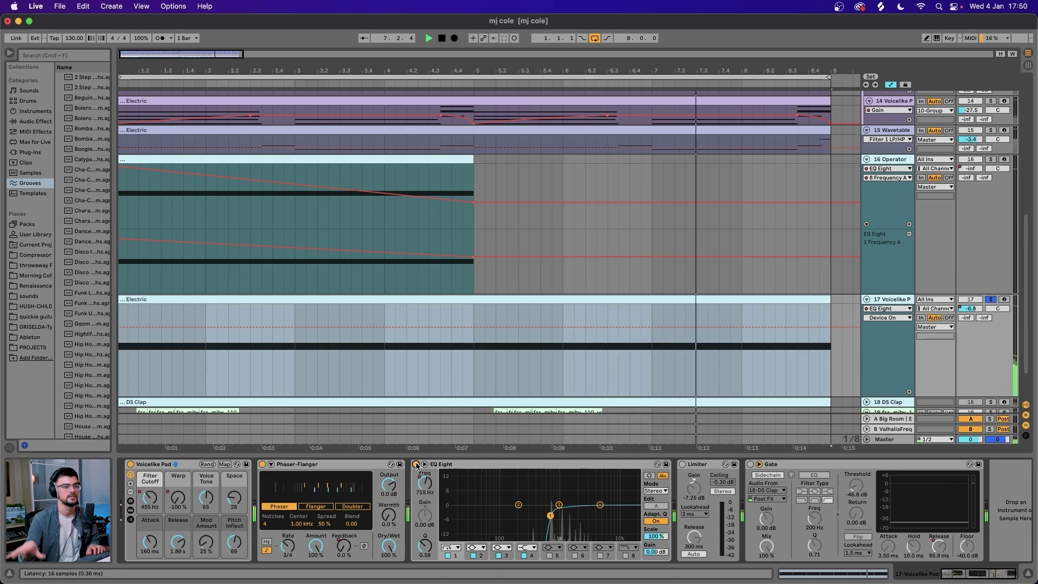
pyautogui.click(682, 464)
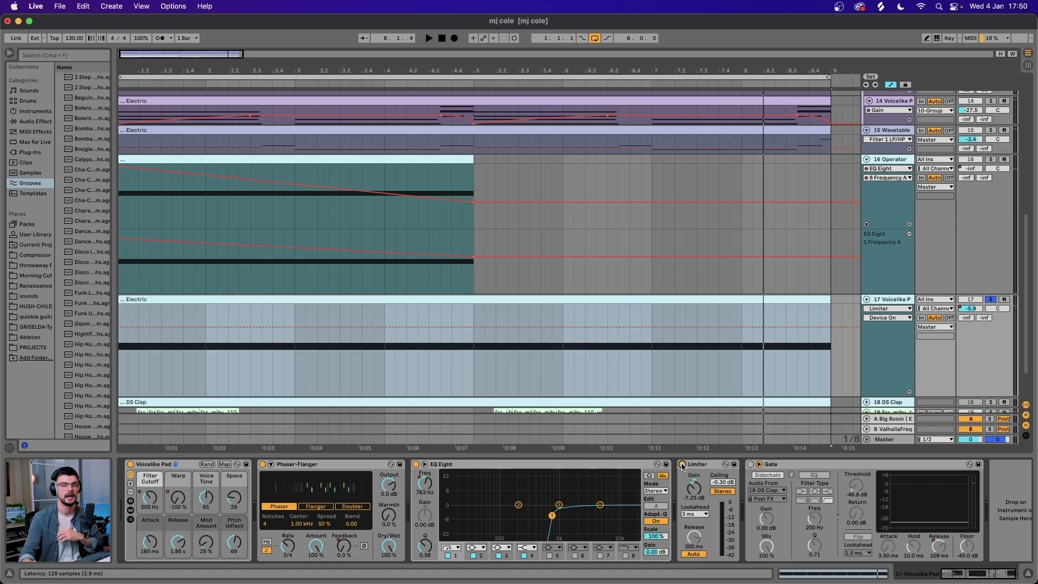
pyautogui.click(683, 465)
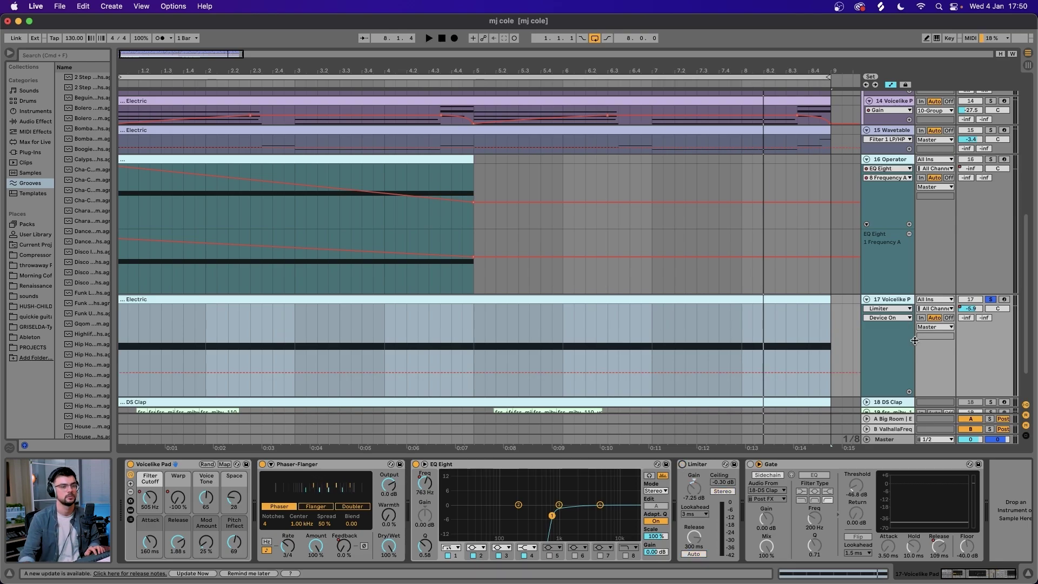
# - Unfold the DS Clap track 18 and play its clip soloed from bar 1
pyautogui.click(867, 402)
pyautogui.scroll(-3, 870, 397)
pyautogui.click(886, 323)
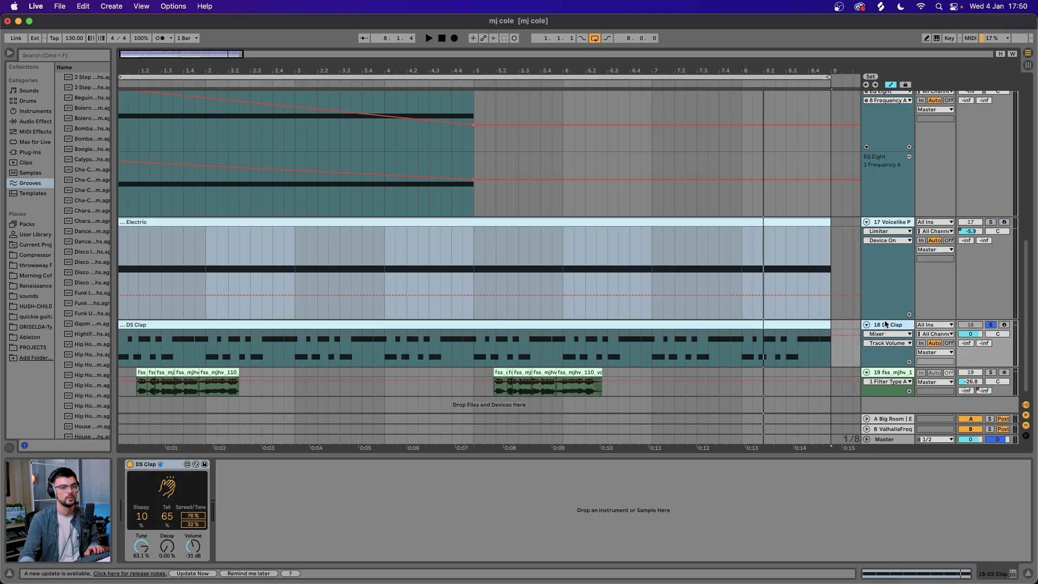
pyautogui.click(135, 324)
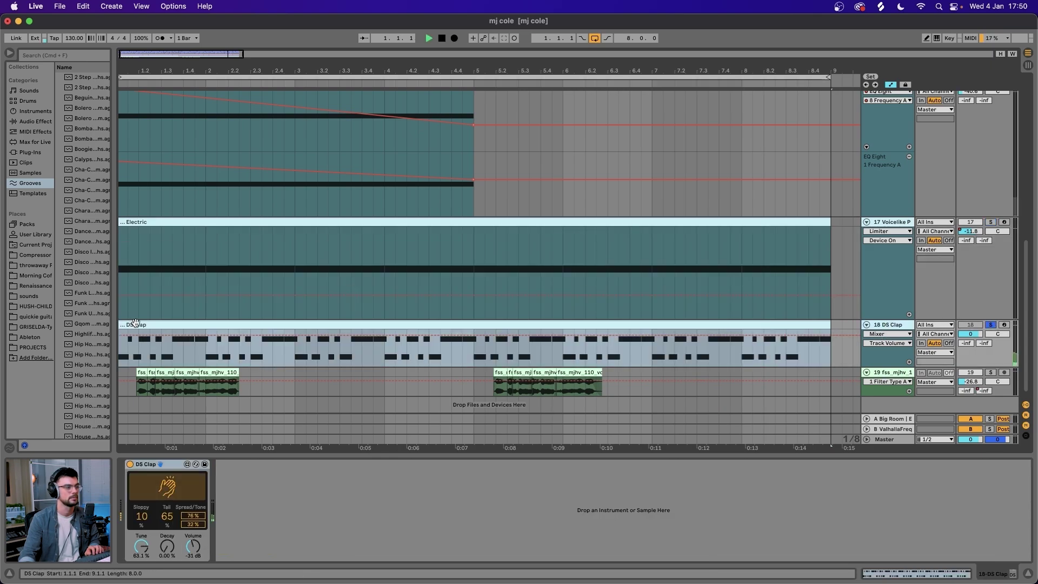
pyautogui.press('space')
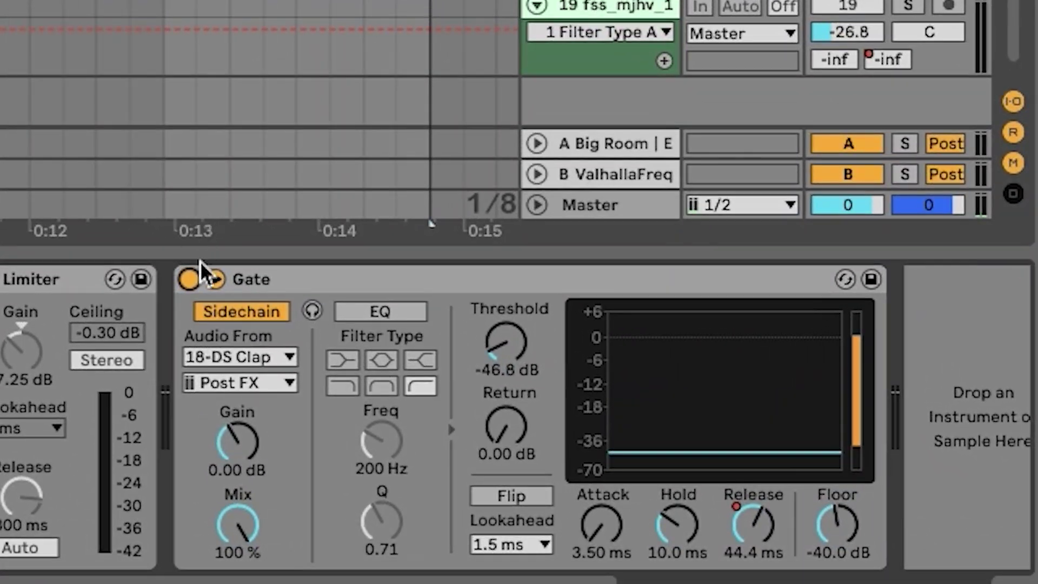
# - Set the Threshold of the pad's Gate, sidechained from 18-DS Clap, to -43.6 dB and show the Gate's Release automation
pyautogui.moveTo(504, 352); pyautogui.dragTo(504, 377)
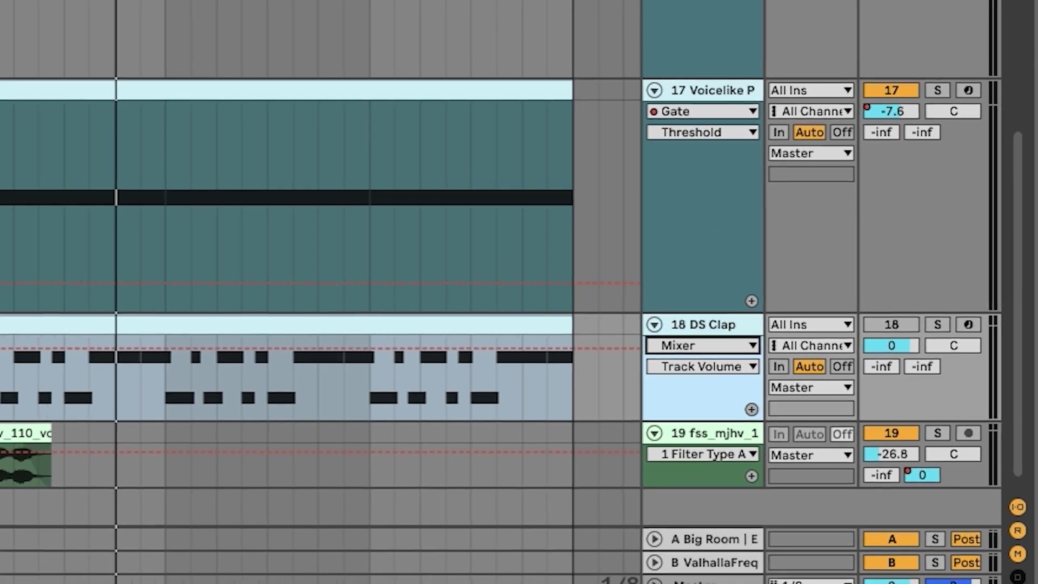
pyautogui.click(46, 121)
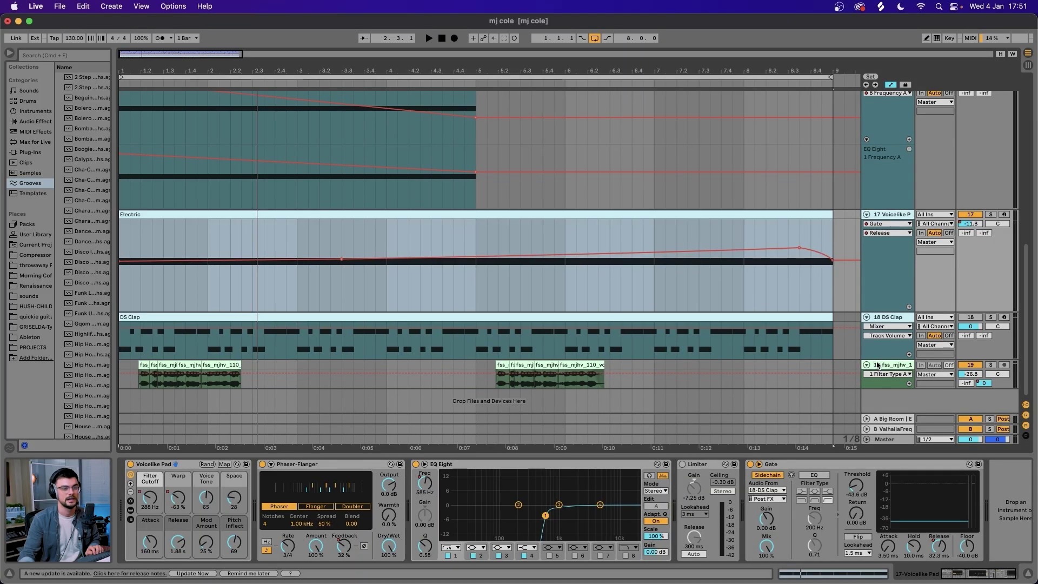
# - Hide the automation, zoom in on the chopped vocal clips of track 19, and play the vocal soloed
pyautogui.click(877, 366)
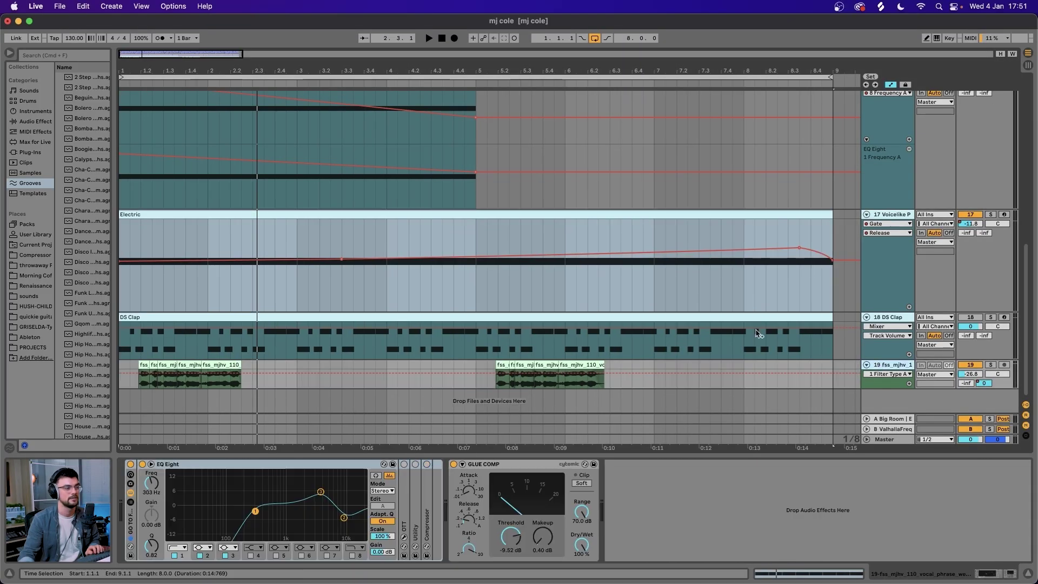
pyautogui.click(139, 372)
pyautogui.press('a')
pyautogui.press('+')
pyautogui.press('+')
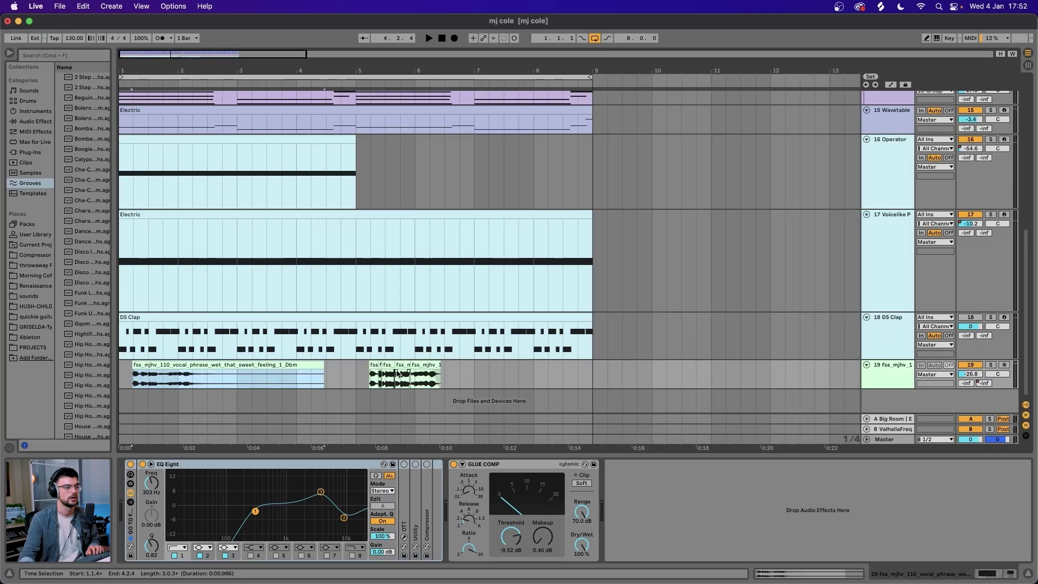
pyautogui.press('space')
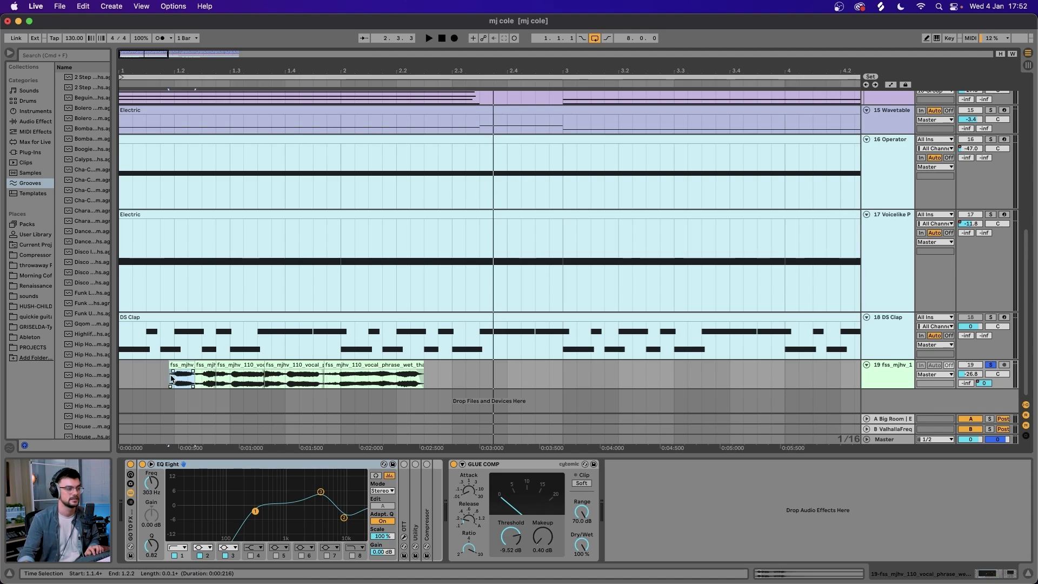
pyautogui.press('space')
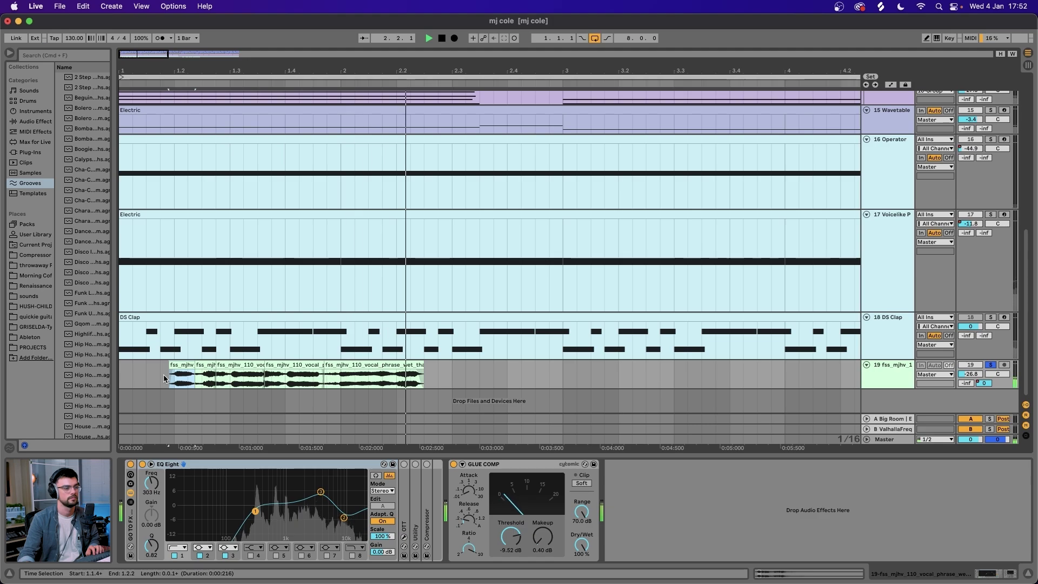
# - Show the vocal's B-ValhallaFreqEcho send automation, and check the ValhallaFreqEcho settings and other effects on return B
pyautogui.press('a')
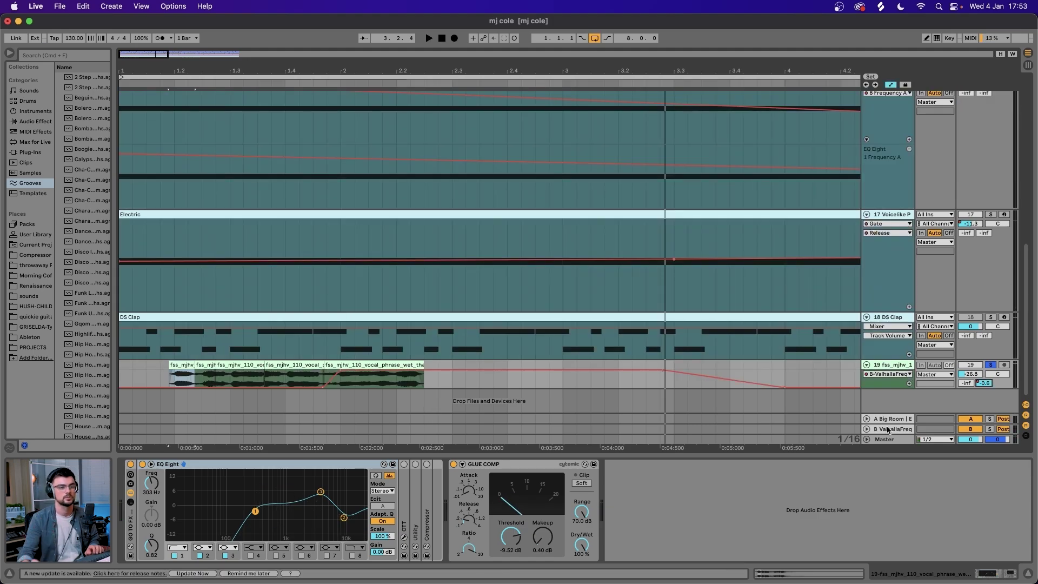
pyautogui.click(887, 430)
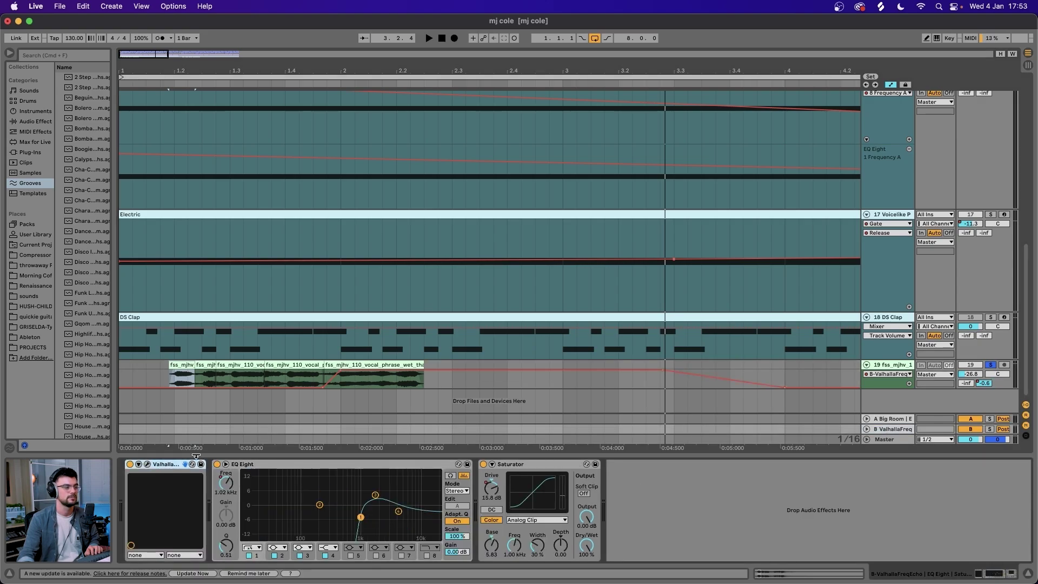
pyautogui.click(147, 466)
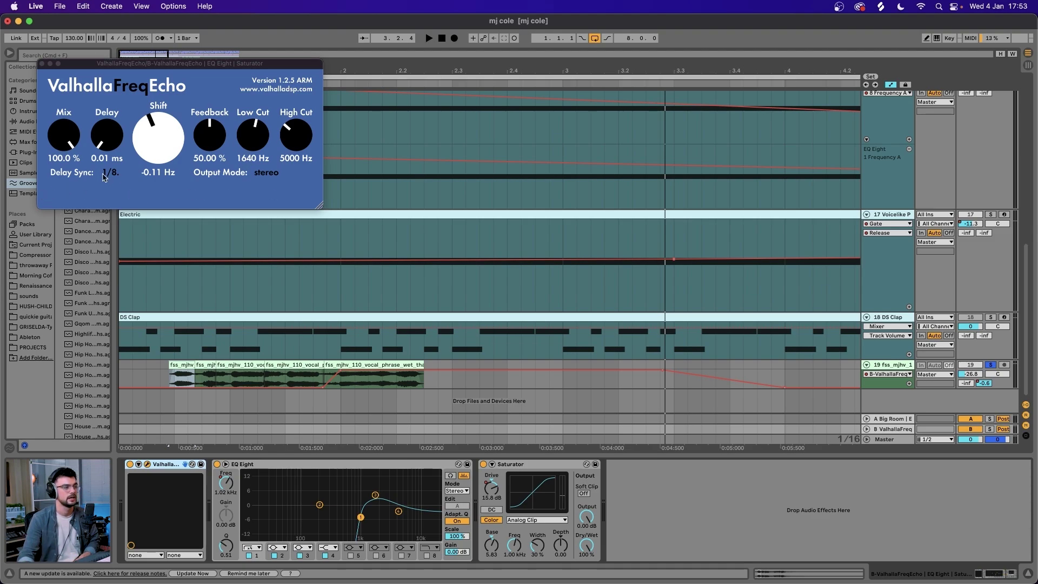
pyautogui.click(41, 65)
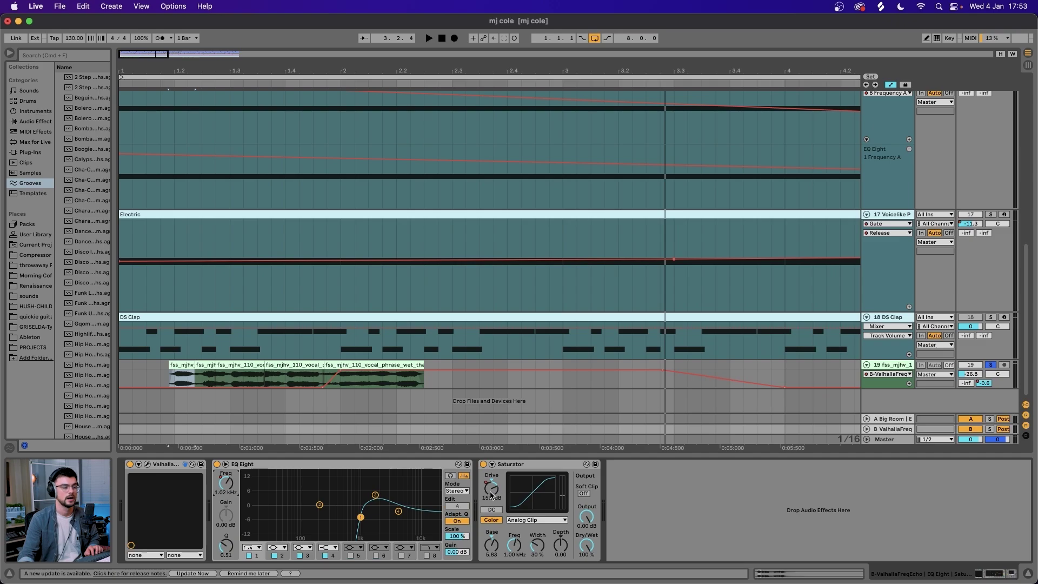
# - Unfold return B to show its EQ Eight 1 Frequency A automation, and play the vocal from 1.1.3
pyautogui.click(866, 429)
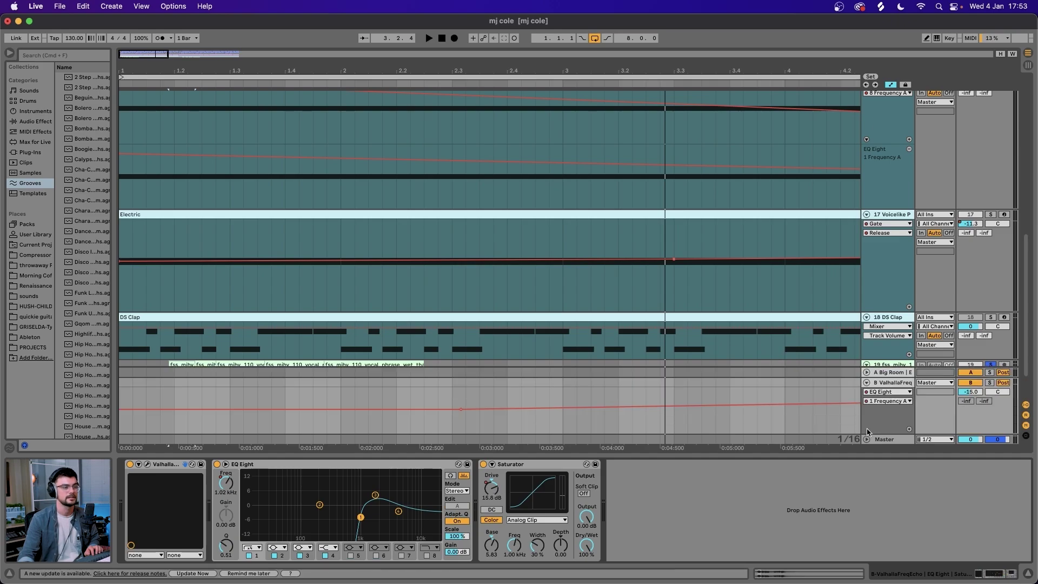
pyautogui.scroll(-2, 575, 374)
pyautogui.press('-')
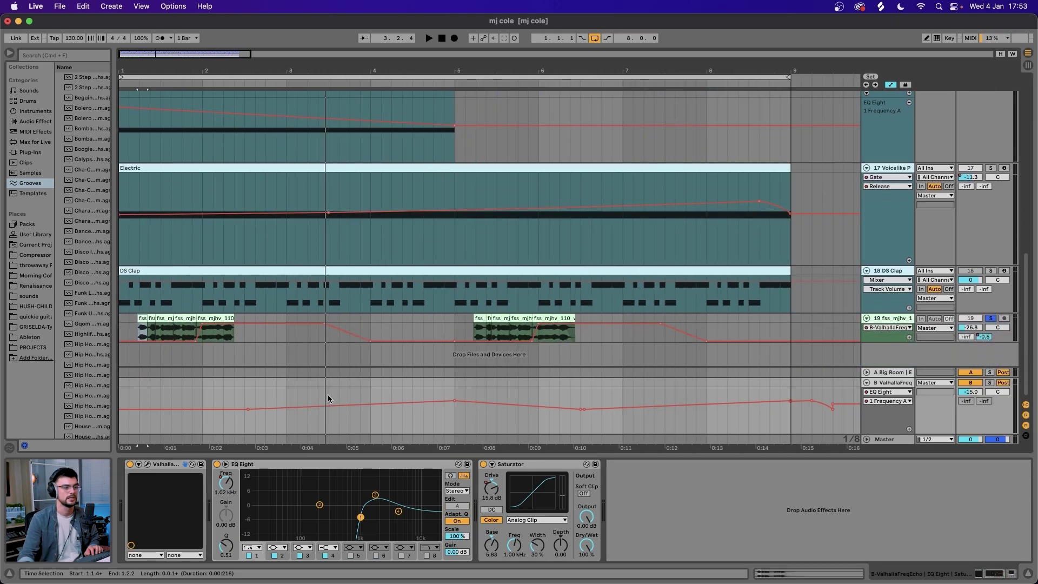
pyautogui.click(130, 335)
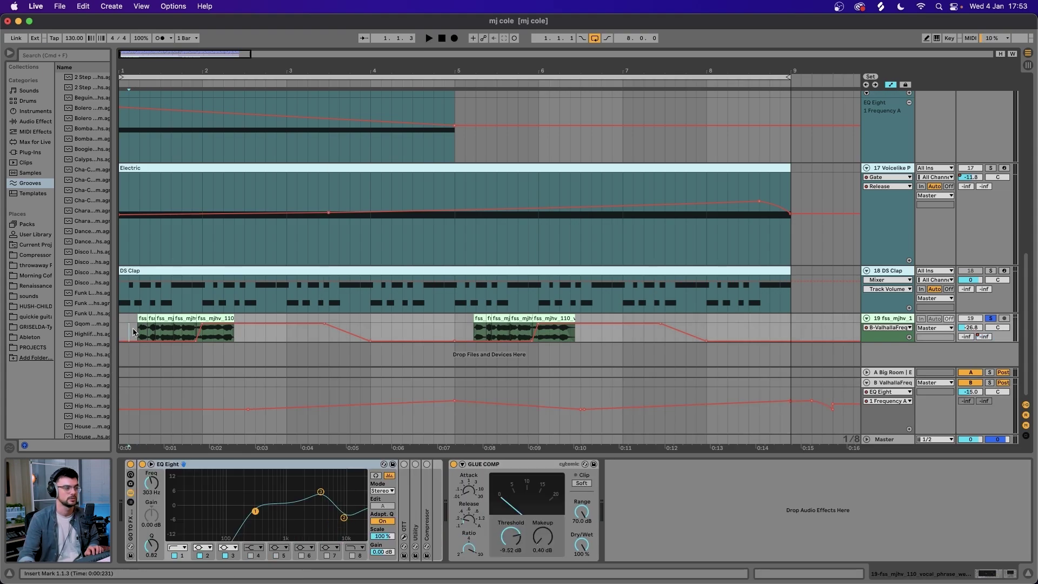
pyautogui.press('space')
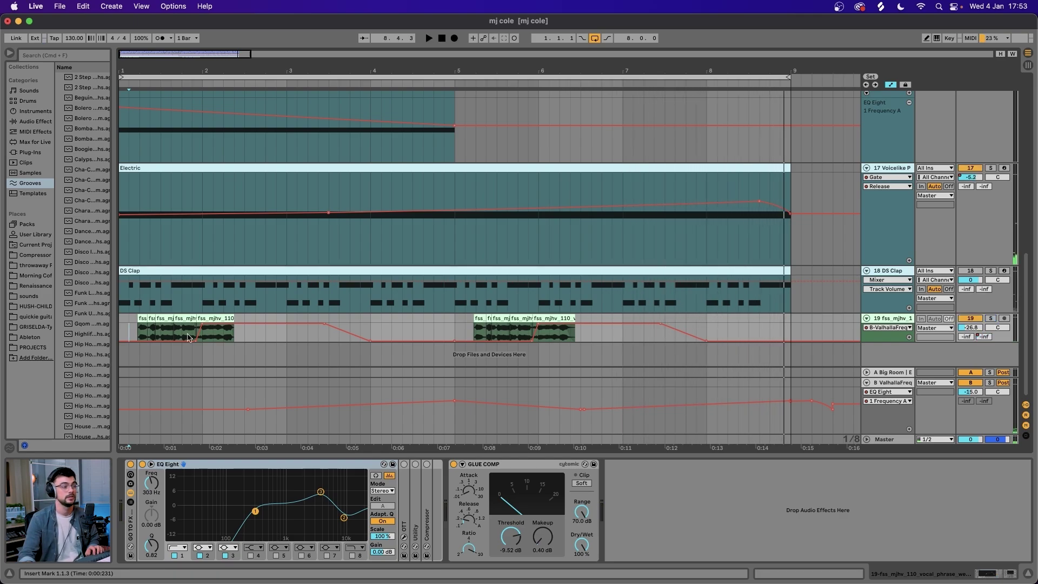
# - Select the first Drum Rack 3 clip on track 1 and play the full arrangement from bar 1
pyautogui.scroll(5, 151, 264)
pyautogui.scroll(5, 151, 265)
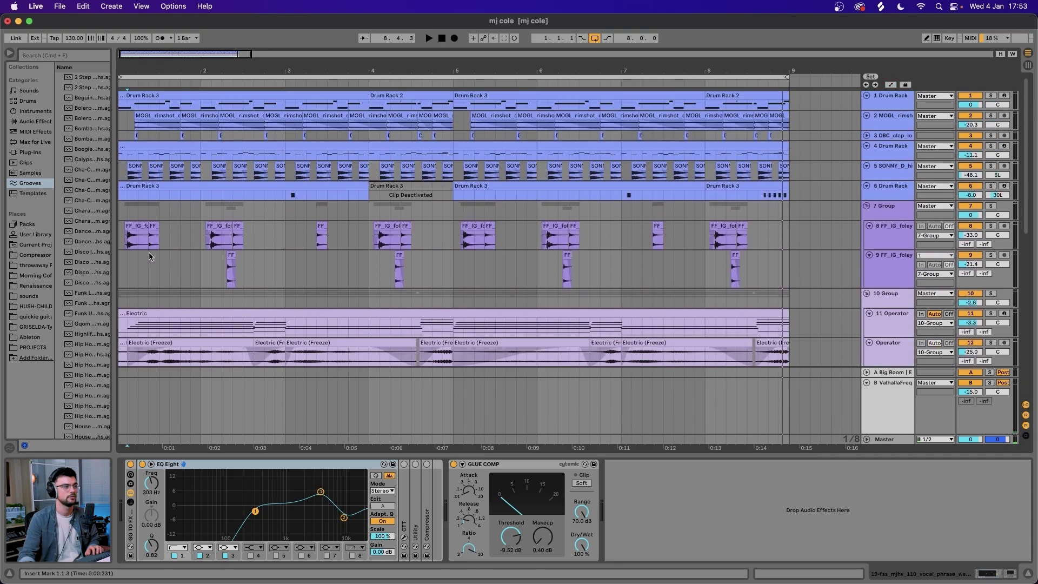
pyautogui.click(205, 156)
pyautogui.press('space')
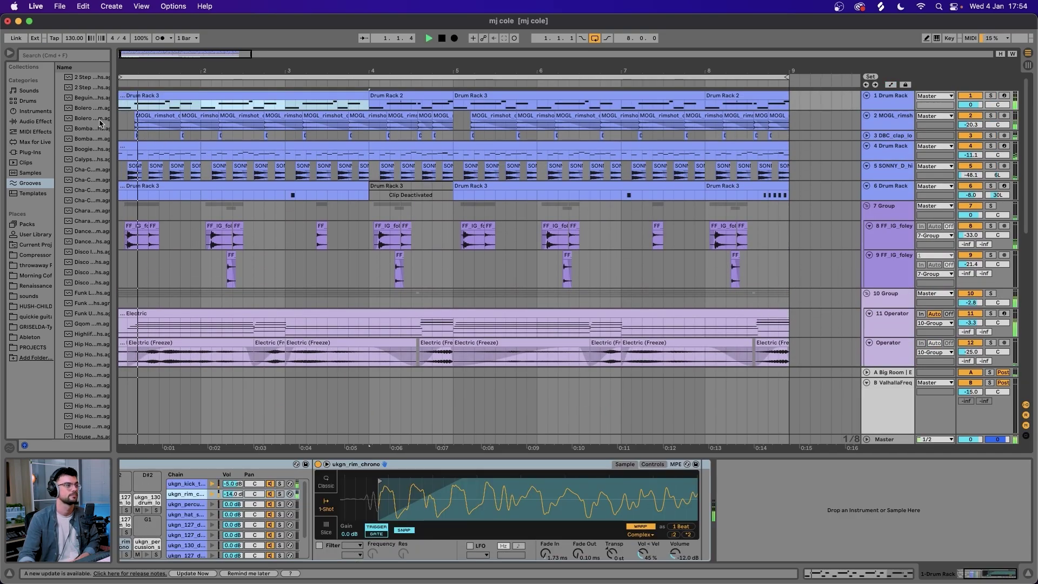
# - Hide the browser and the detail view, and look through all the tracks while the arrangement plays
pyautogui.click(10, 52)
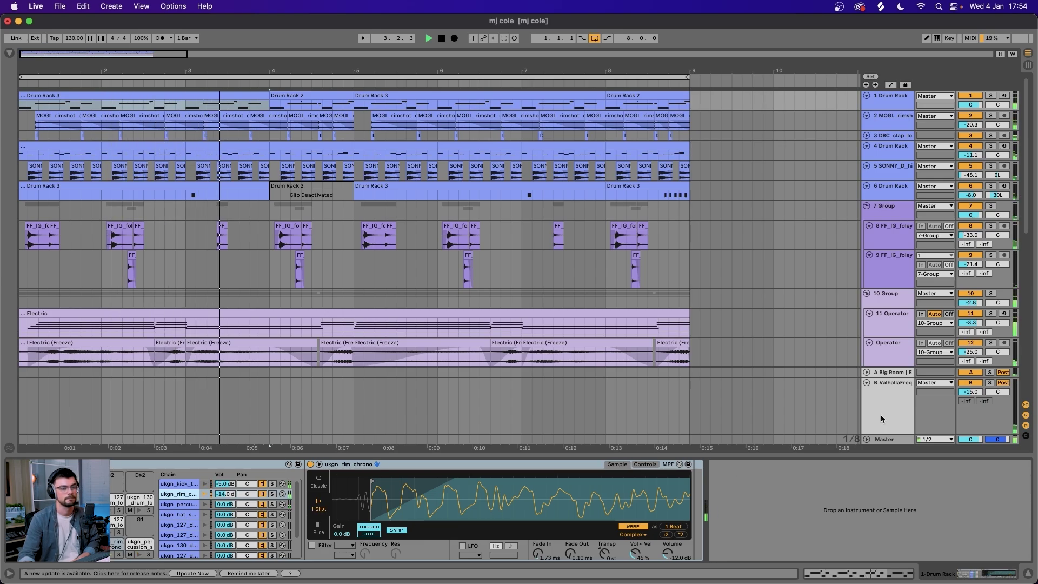
pyautogui.click(1029, 575)
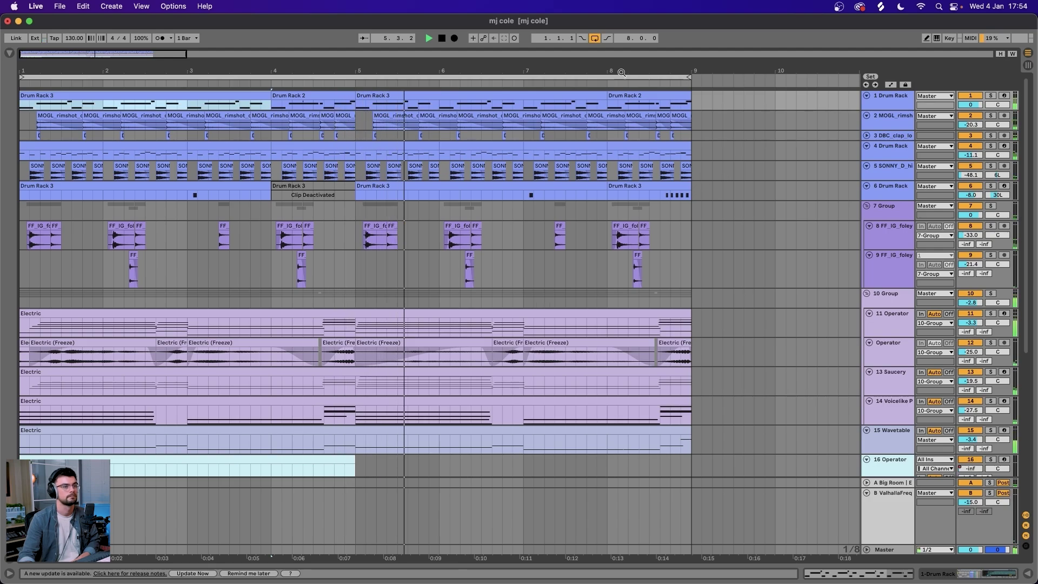
pyautogui.scroll(-3, 740, 234)
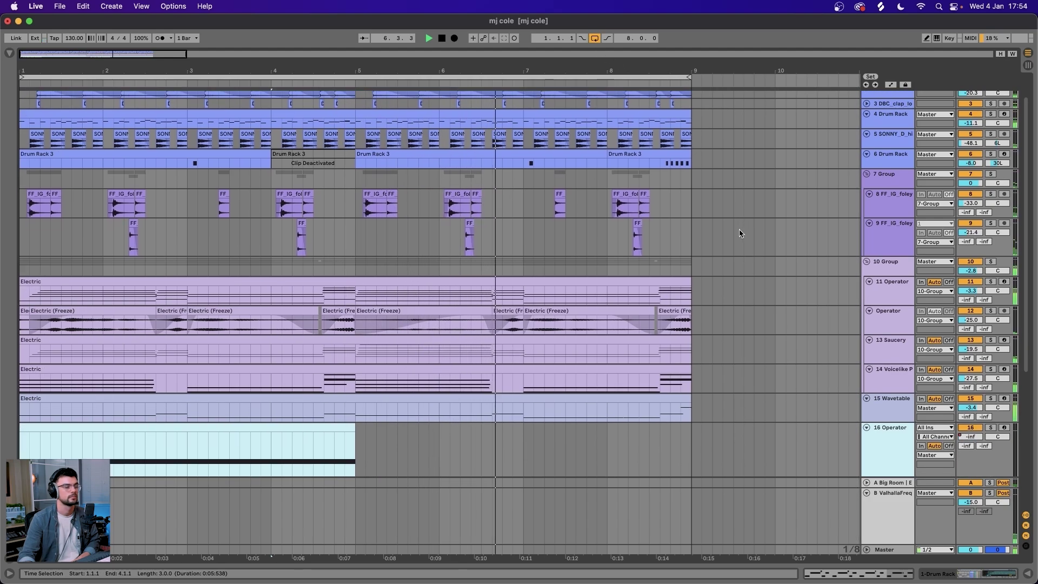
pyautogui.scroll(-3, 740, 233)
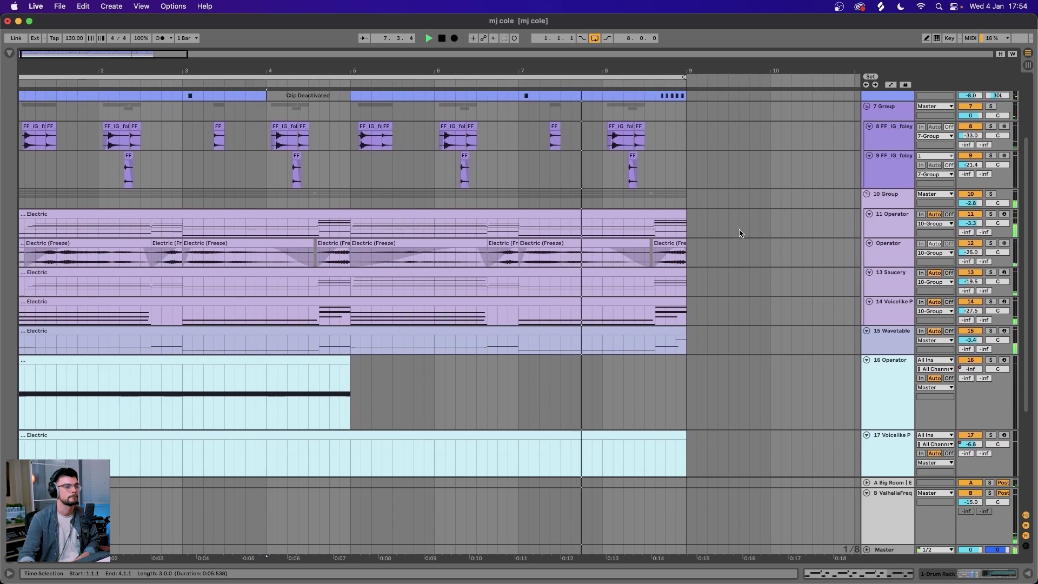
pyautogui.scroll(-3, 740, 233)
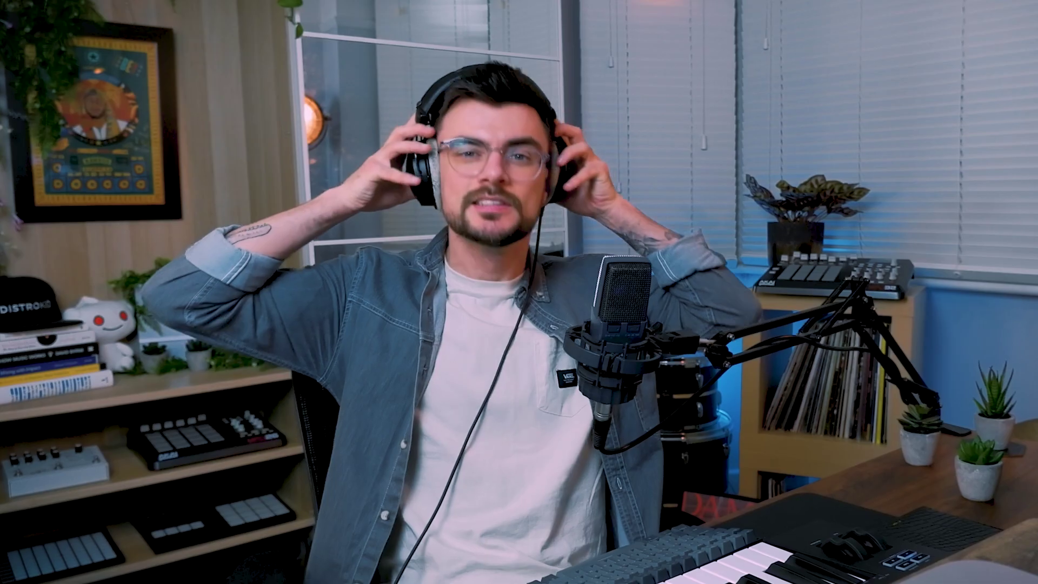